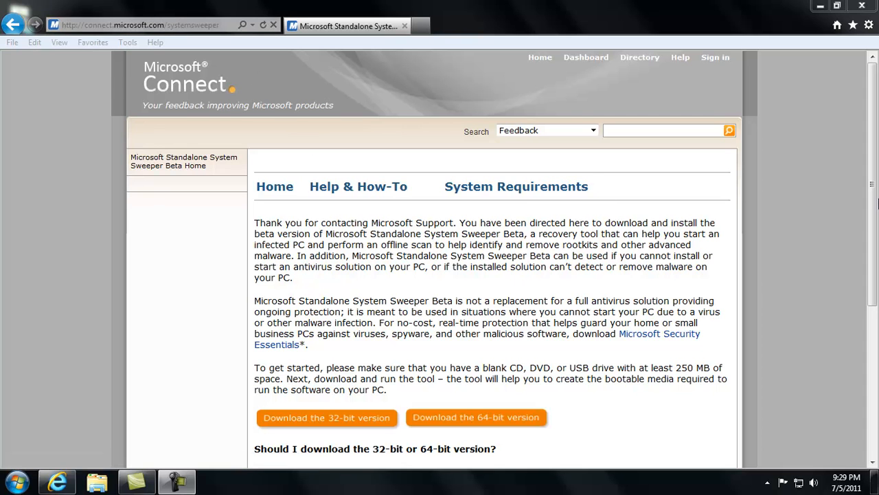
Download and save the 32-bit version of the Standalone System Sweeper tool, mssstool32.exe, and run it.
drag(875, 191, 876, 274)
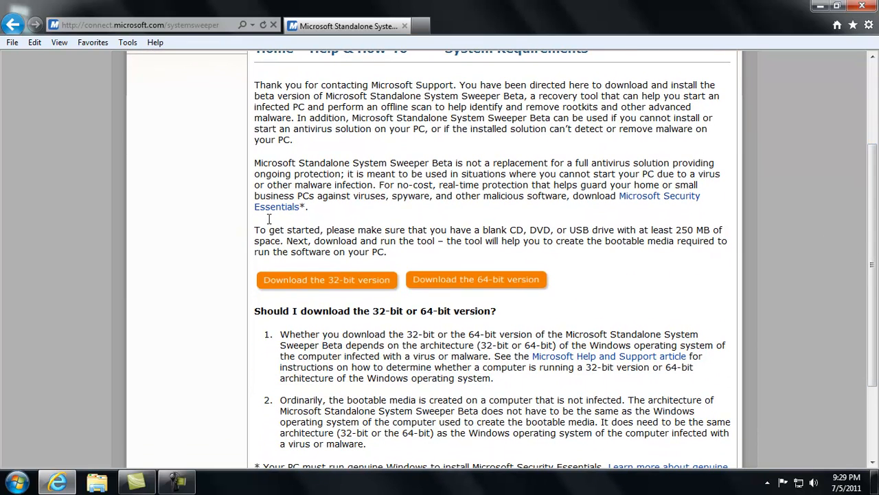
click(318, 280)
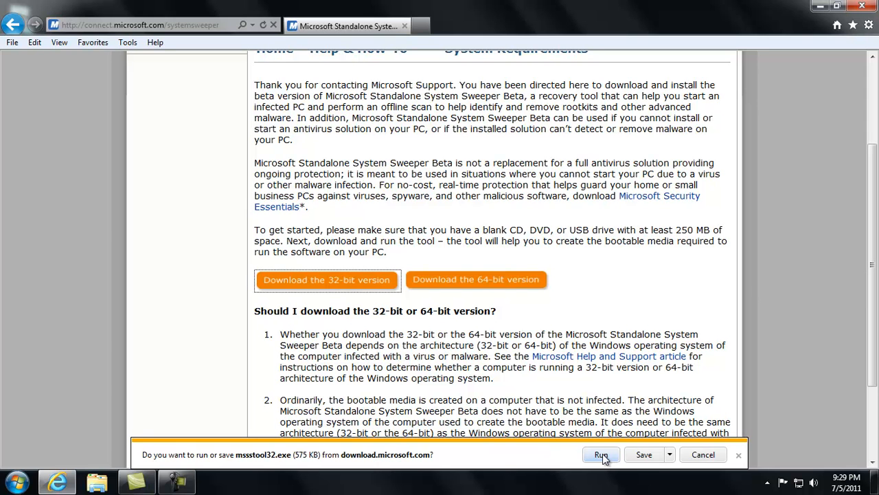
click(644, 454)
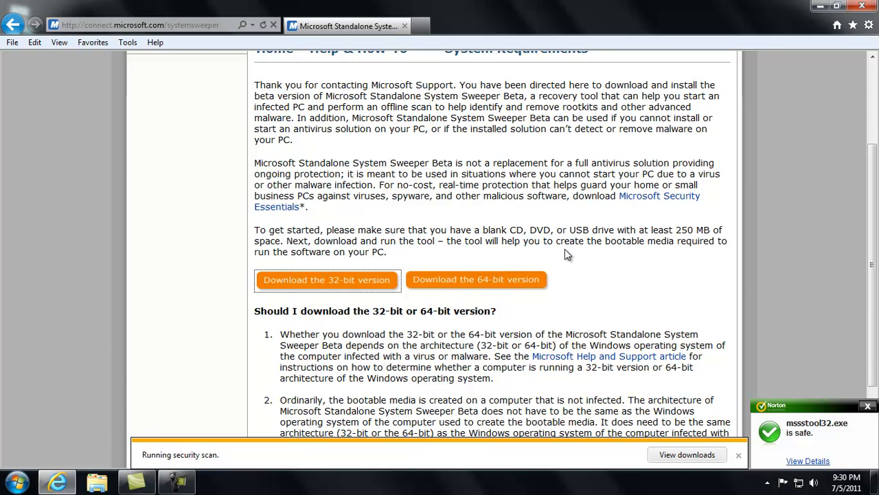
click(869, 404)
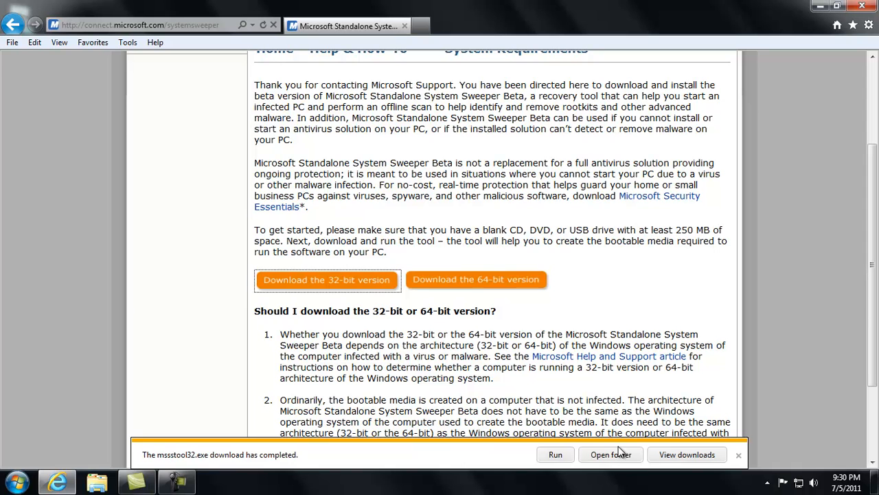
click(560, 455)
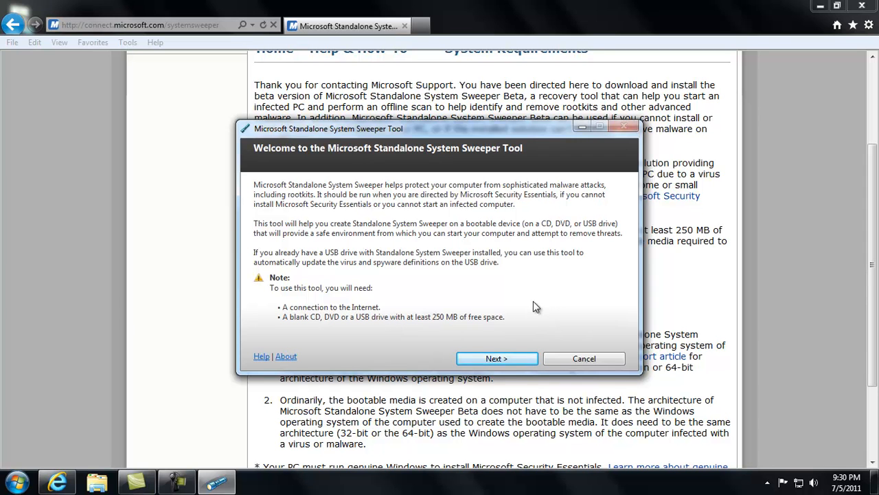
Create the bootable Standalone System Sweeper on a blank CD or DVD, retrying the disc check, and finish the wizard.
click(511, 358)
click(510, 358)
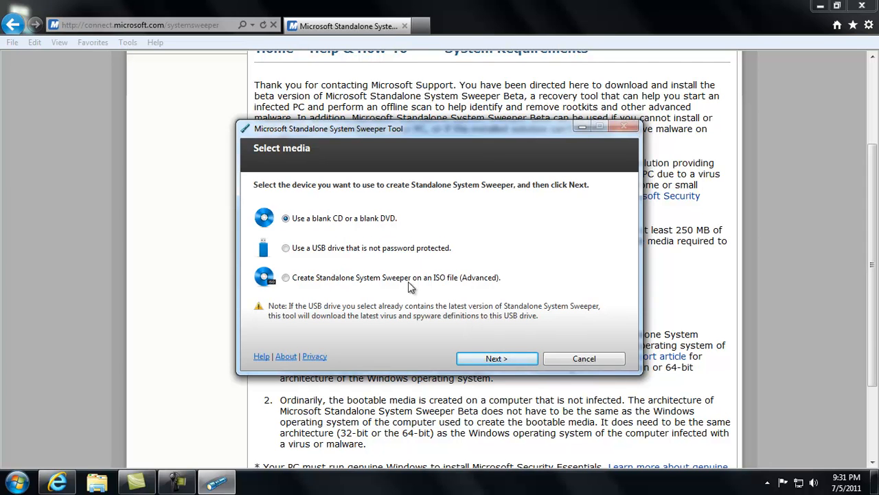
click(495, 358)
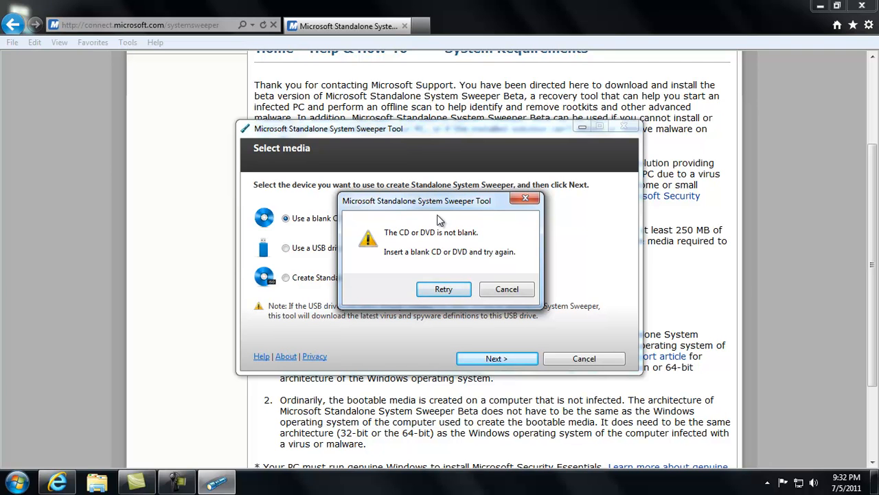
click(443, 290)
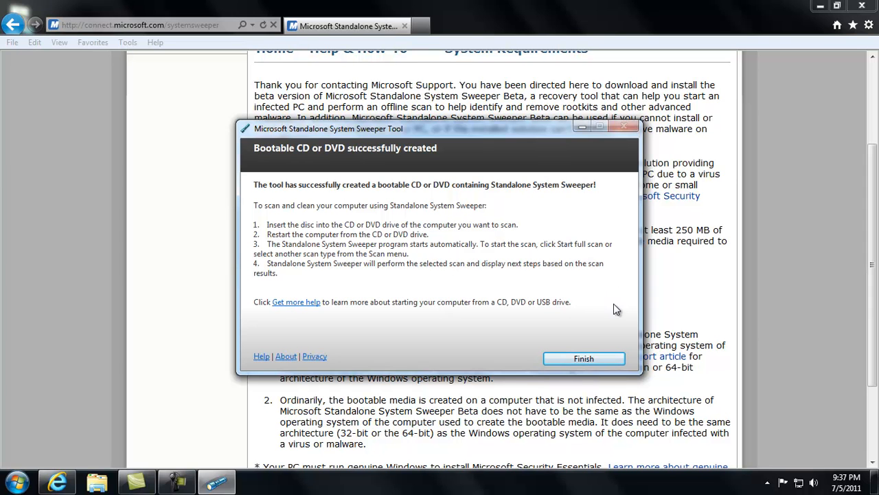
click(570, 358)
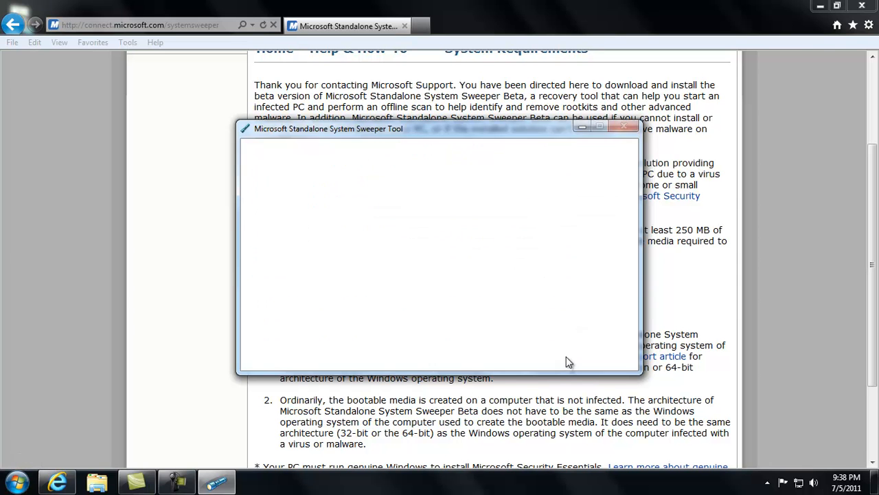
Switch to VMware Workstation and power on the Windows 7 virtual machine.
click(820, 5)
double_click(27, 415)
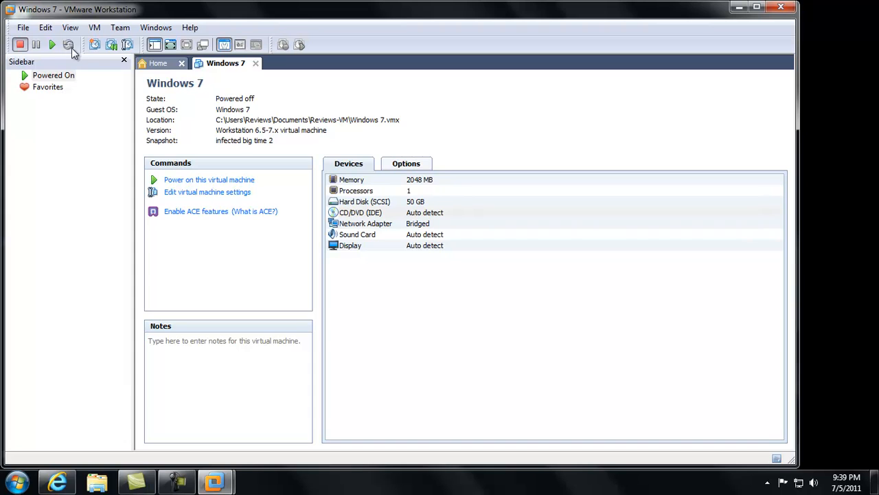
click(51, 44)
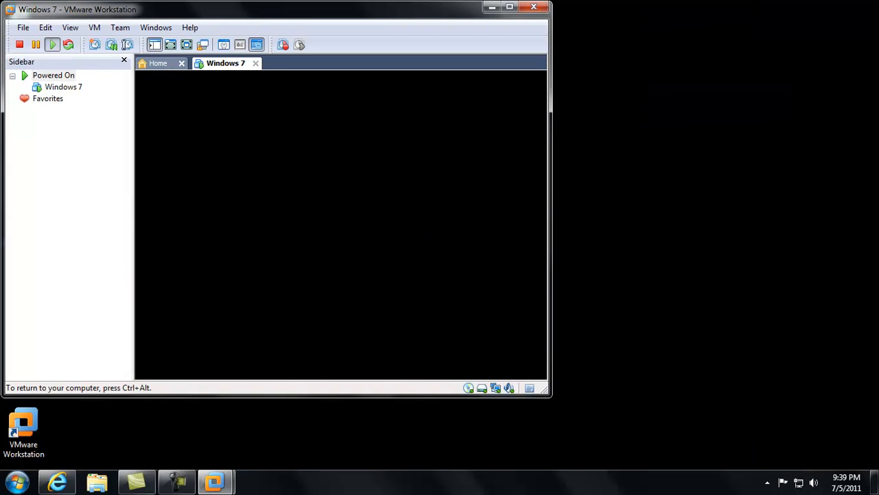
Boot the virtual machine from its CD-ROM drive through the boot menu and accept Launch Startup Repair.
key(Escape)
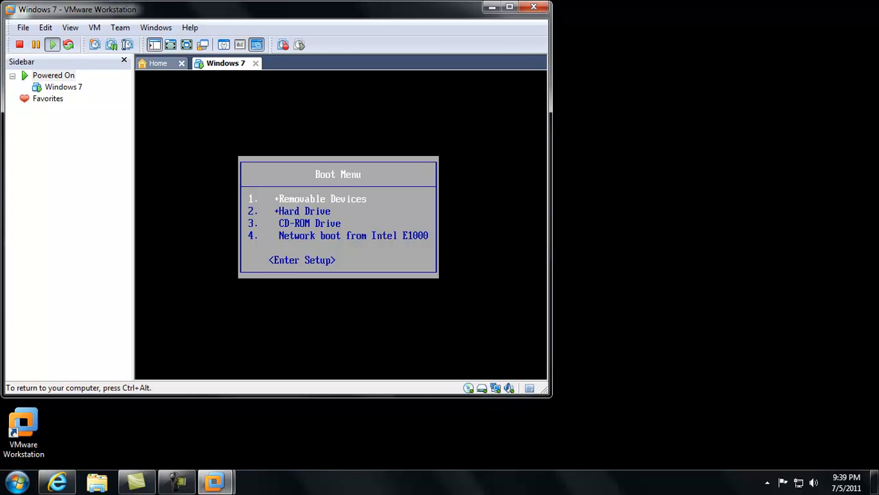
key(Down)
key(Down)
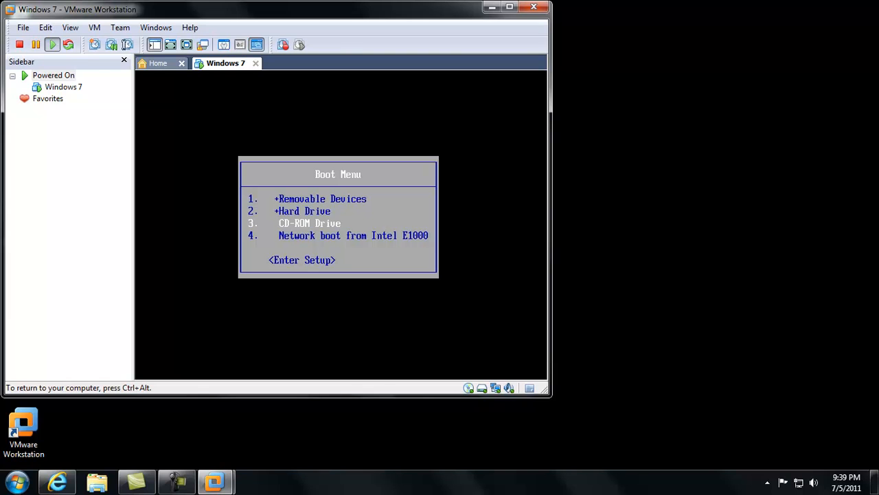
key(Return)
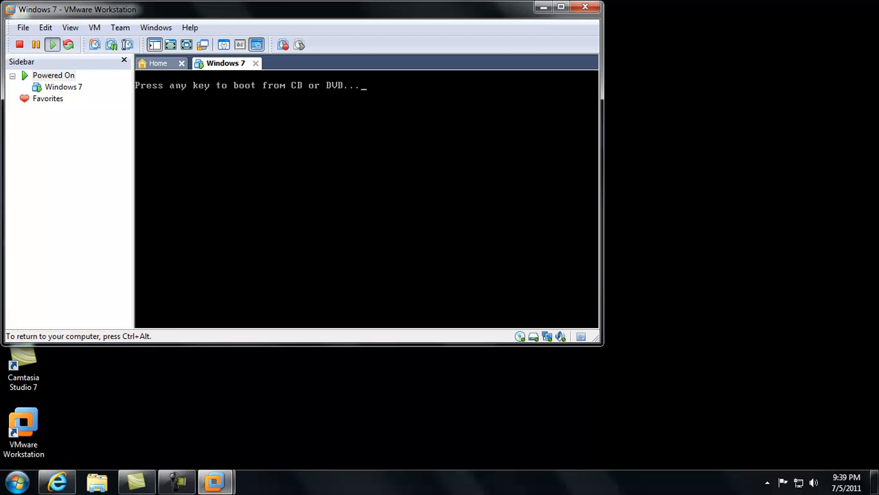
key(Return)
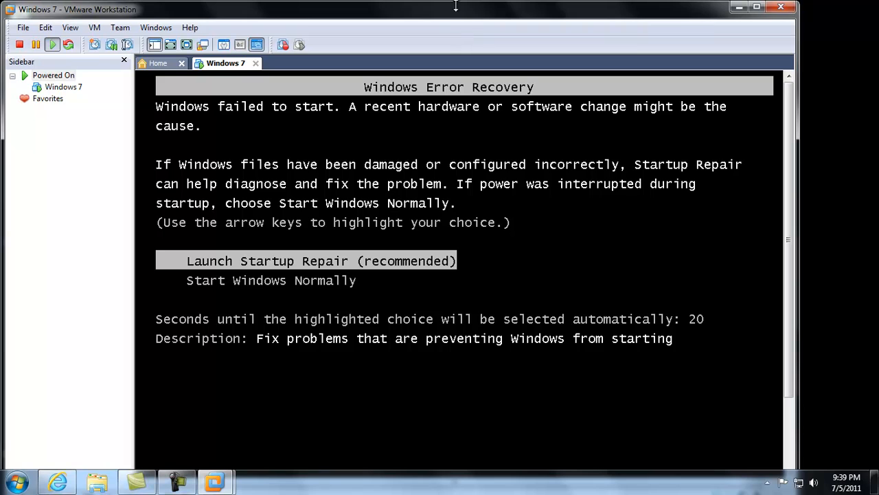
key(Return)
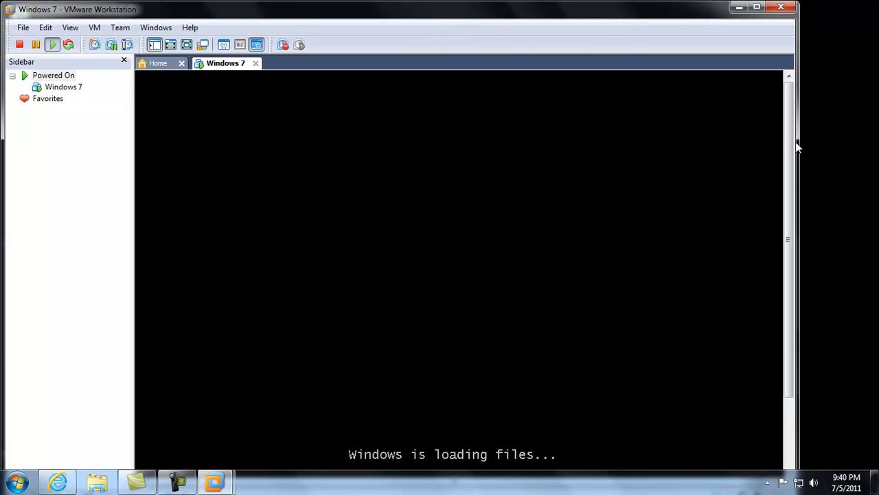
Expand the virtual machine display to fill the screen and postpone the VMware Tools reminder.
drag(787, 143, 800, 228)
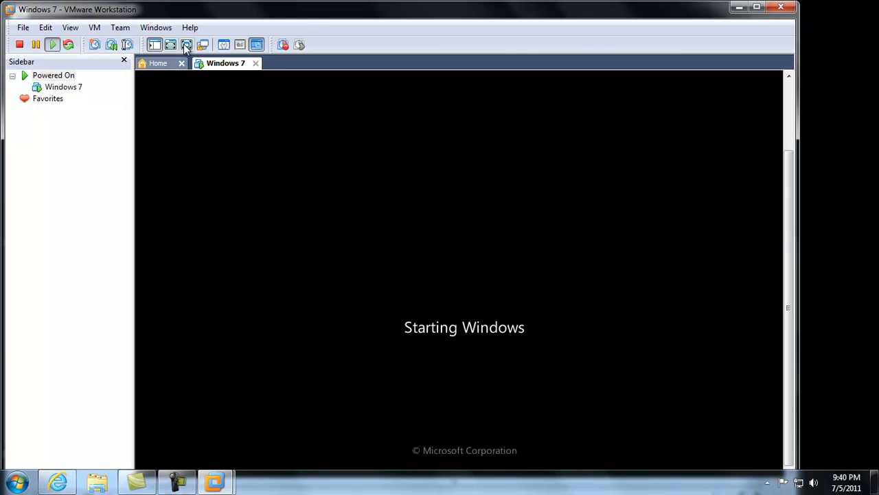
click(186, 45)
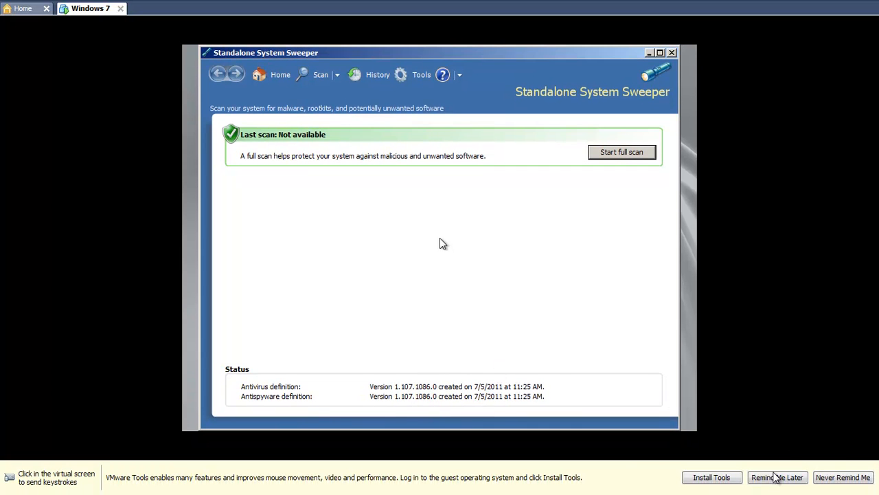
click(777, 476)
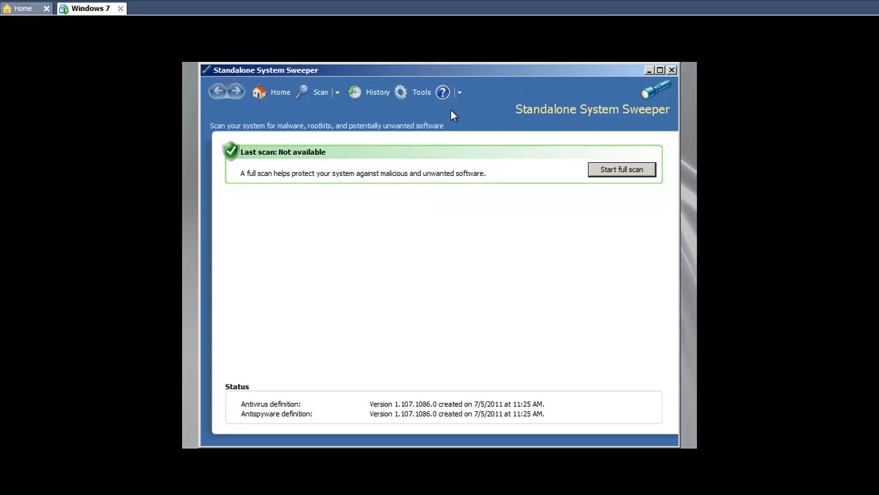
Download the latest definition updates from Microsoft Malware Protection Center and start a malware scan of the system.
click(461, 92)
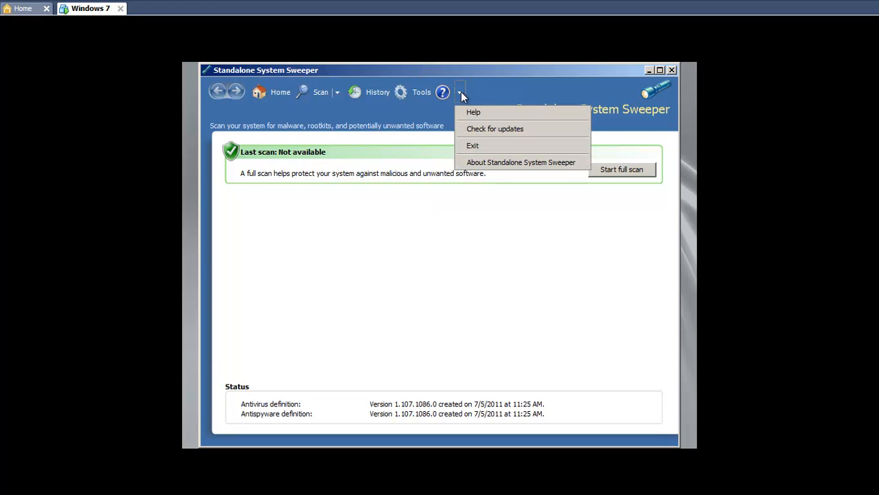
click(480, 133)
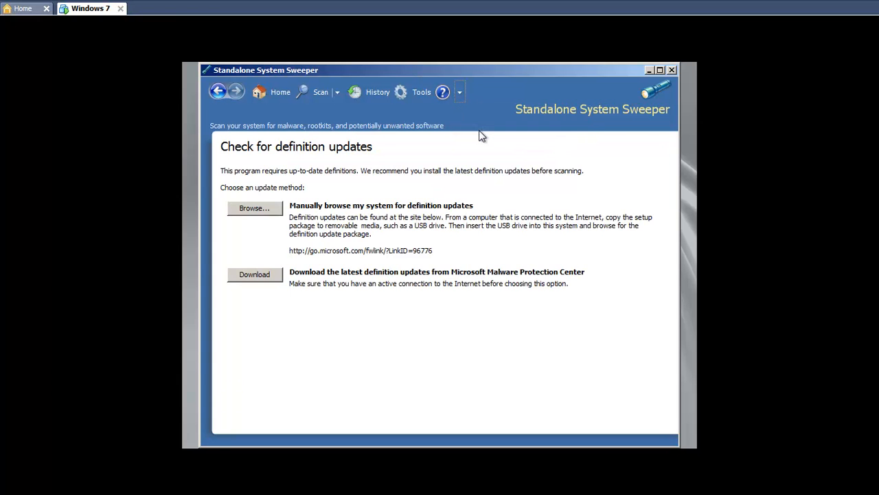
click(246, 277)
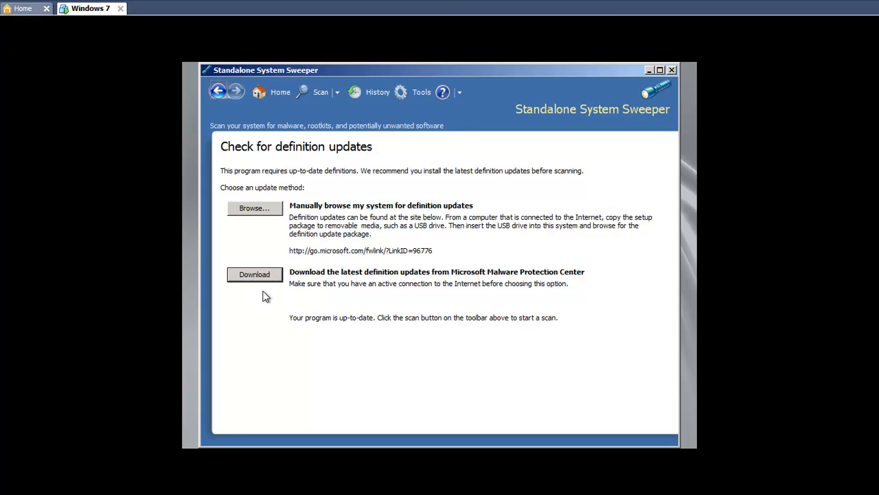
click(336, 92)
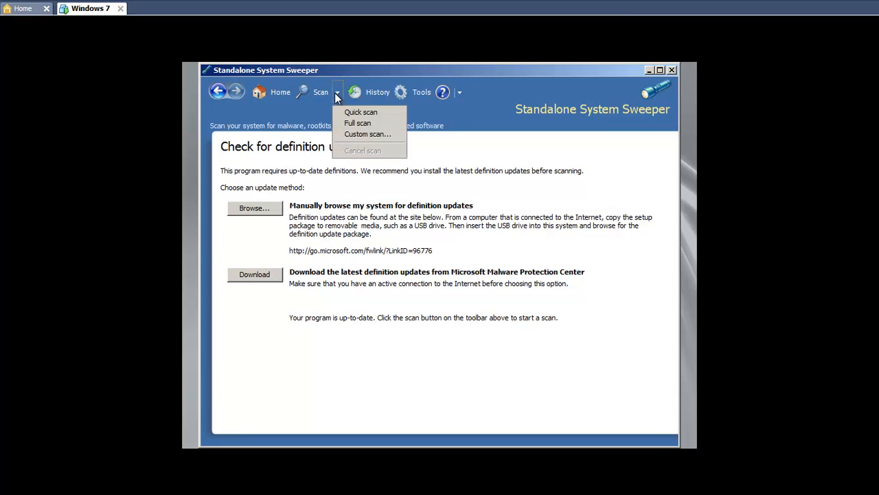
click(366, 125)
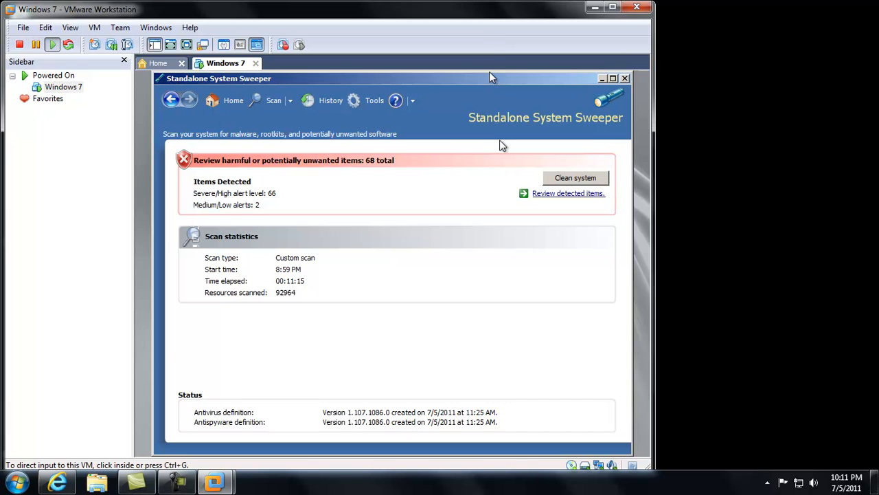
Clean the system of the detected items and agree to send Microsoft basic information about detected software.
click(499, 139)
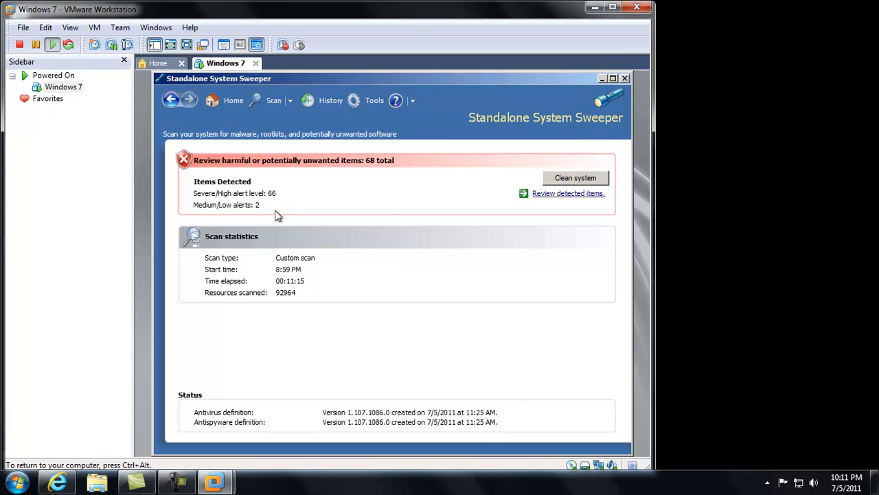
click(569, 179)
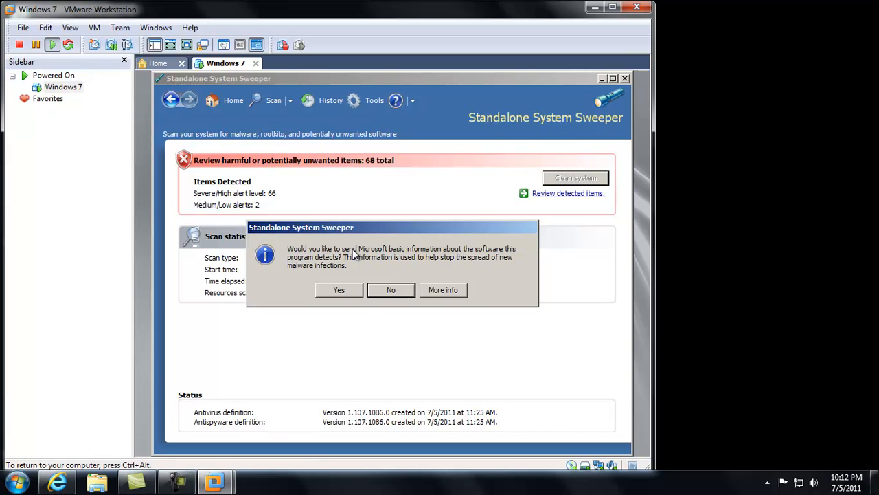
click(341, 289)
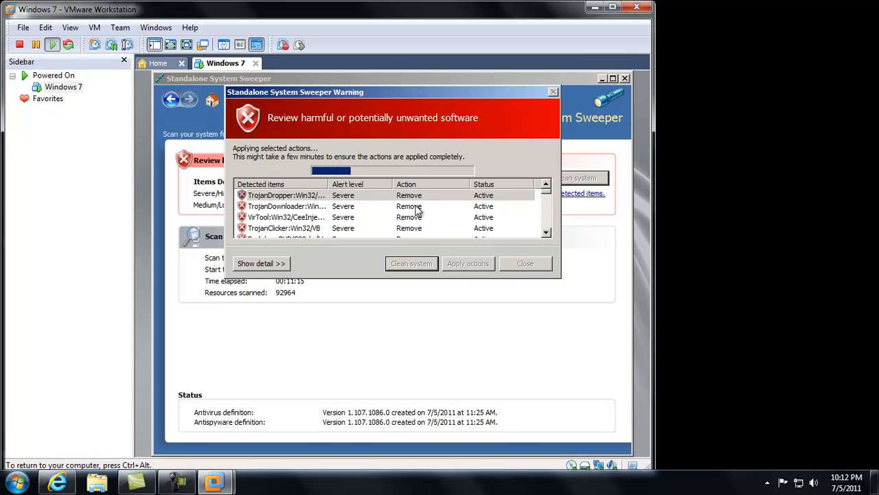
Examine the details of the selected TrojanDropper item and look through the list of detected items.
click(272, 266)
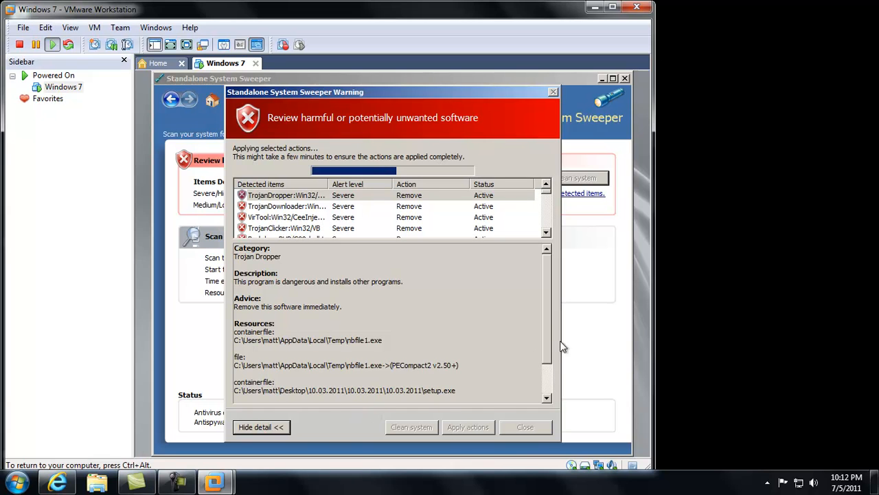
scroll(547, 344, down, 2)
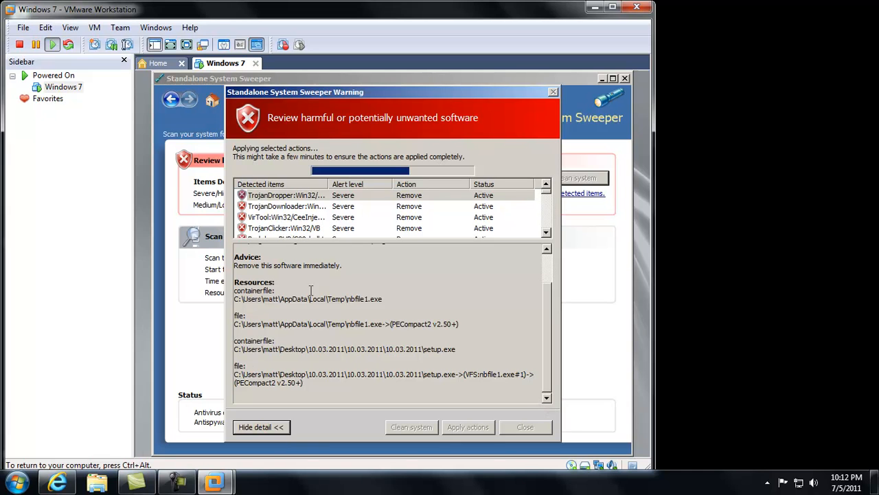
click(261, 428)
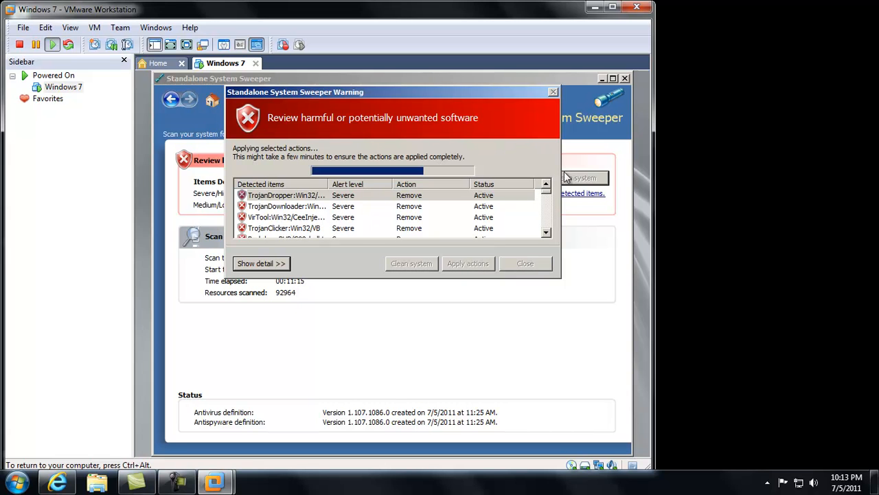
scroll(548, 200, down, 3)
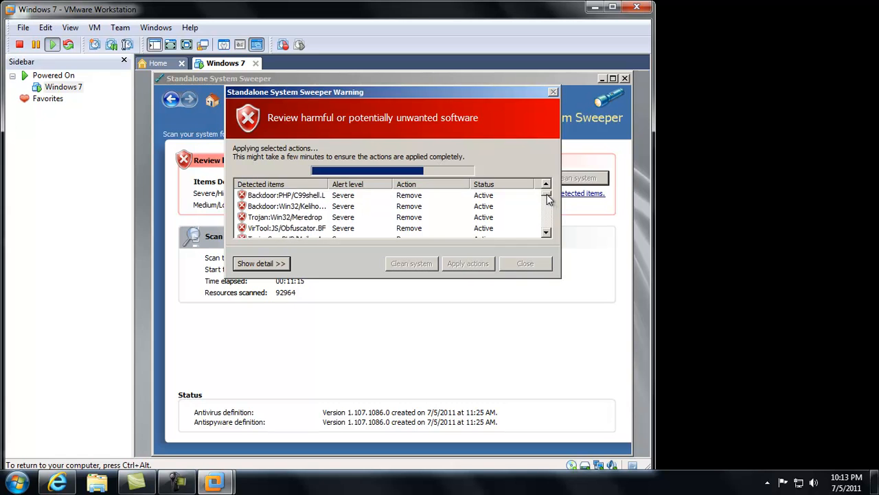
drag(548, 200, 525, 167)
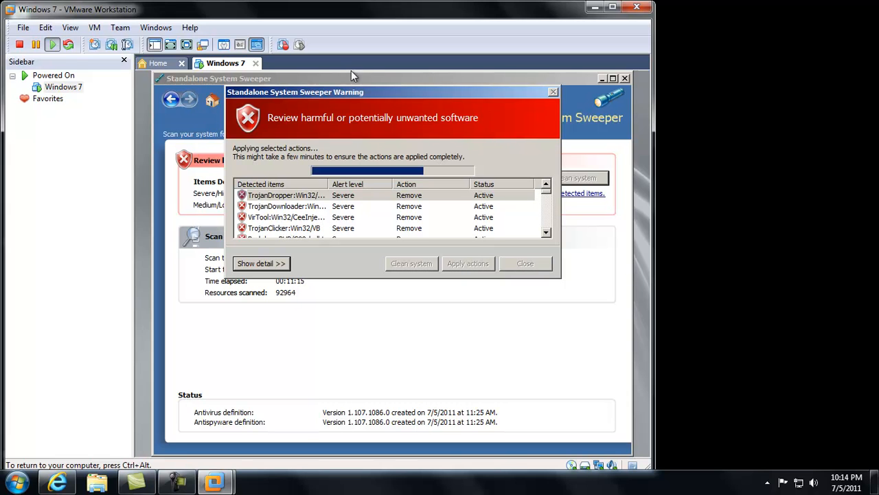
Send Microsoft the requested information with all the listed files left selected.
key(ctrl+alt)
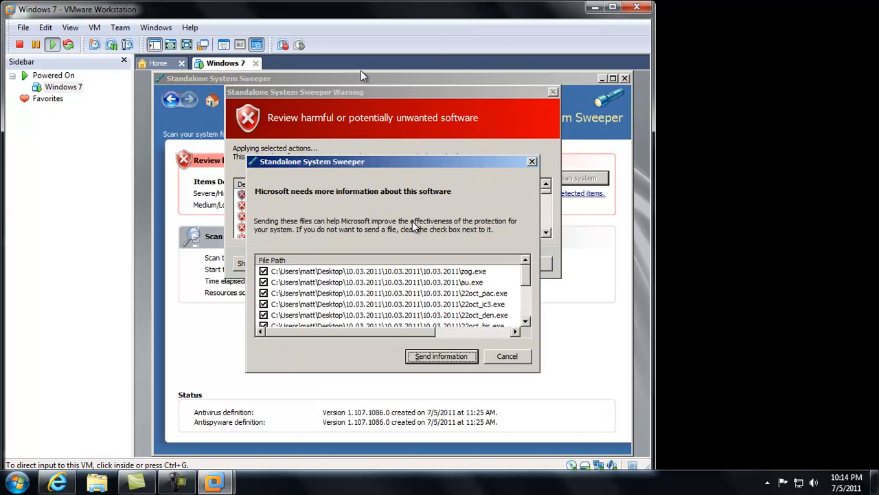
click(435, 100)
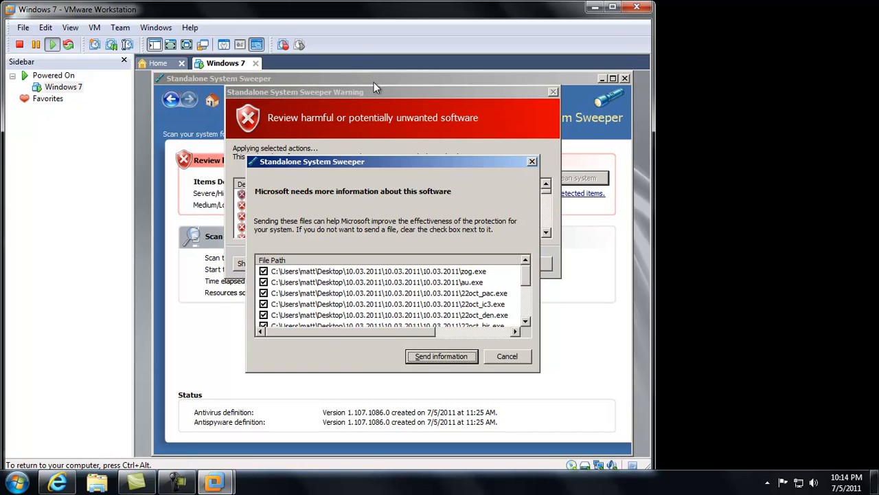
click(440, 357)
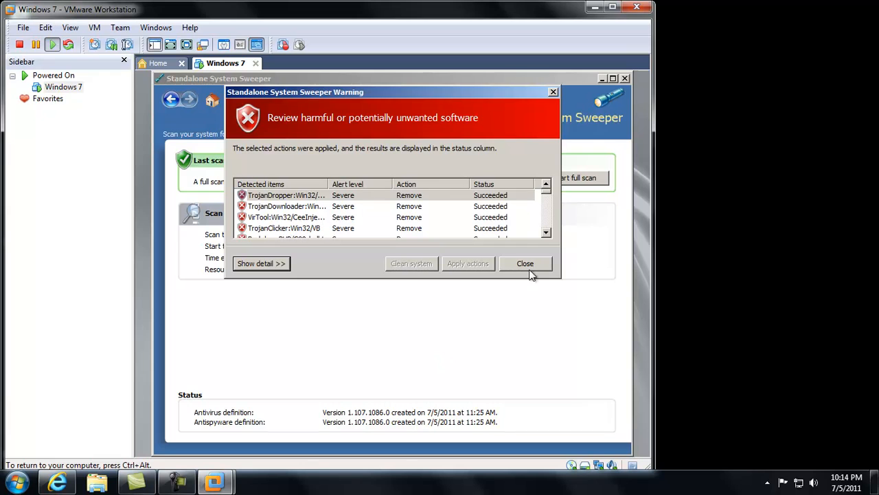
Look through the complete list of detected items with their alert levels, applied actions and status.
click(546, 235)
click(546, 235)
click(546, 235)
click(546, 235)
click(546, 235)
click(546, 235)
click(546, 235)
click(546, 235)
click(546, 235)
click(546, 235)
click(547, 235)
click(546, 235)
click(546, 235)
click(546, 235)
click(546, 233)
click(546, 234)
click(546, 234)
click(546, 234)
click(546, 234)
click(546, 233)
click(546, 233)
click(546, 234)
click(546, 234)
click(546, 234)
click(546, 234)
click(547, 234)
click(546, 234)
click(546, 234)
click(546, 233)
click(547, 233)
click(546, 233)
click(546, 234)
click(546, 234)
click(546, 234)
click(546, 234)
click(546, 234)
click(546, 233)
click(546, 233)
click(546, 234)
click(546, 234)
click(546, 234)
click(547, 234)
click(547, 234)
click(546, 234)
click(547, 234)
click(546, 234)
click(547, 234)
click(546, 234)
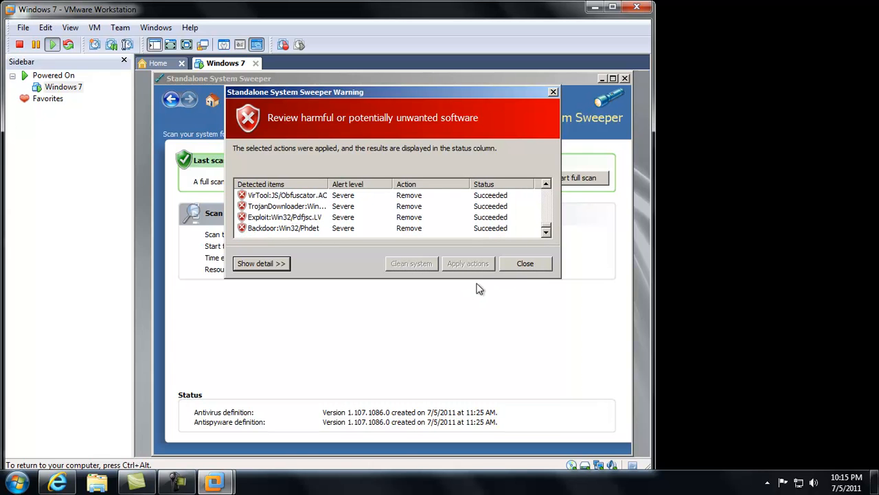
Close the scan results and exit Standalone System Sweeper.
click(524, 264)
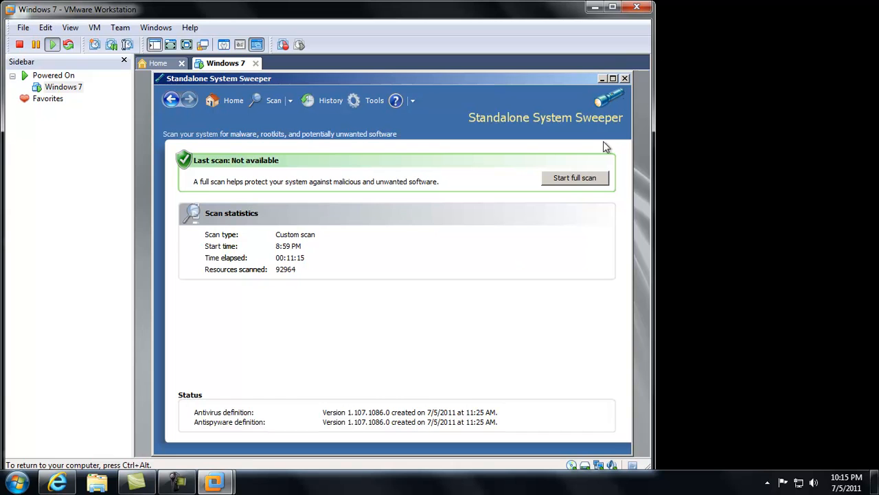
click(625, 78)
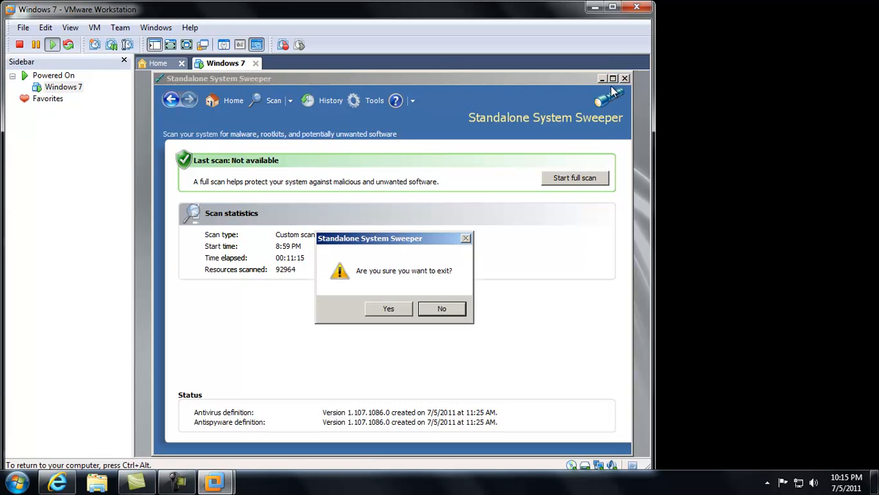
click(388, 310)
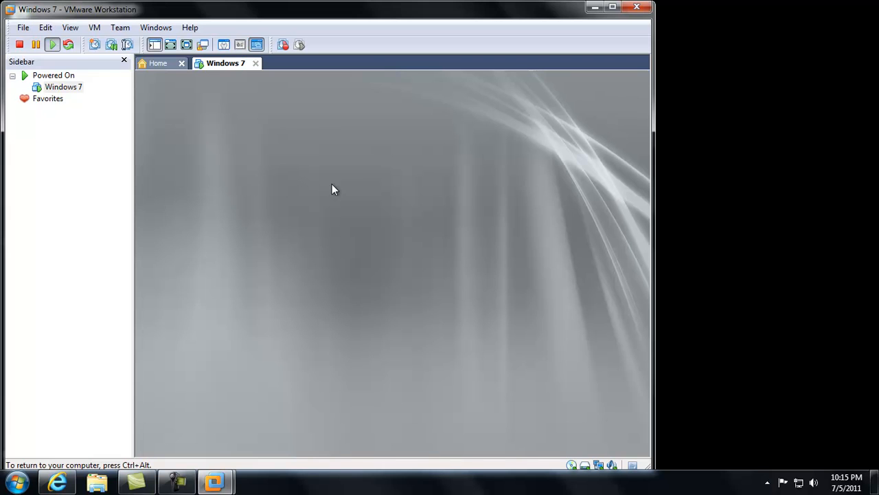
Power off the Windows 7 virtual machine and power it back on.
key(ctrl+alt)
click(19, 45)
click(385, 282)
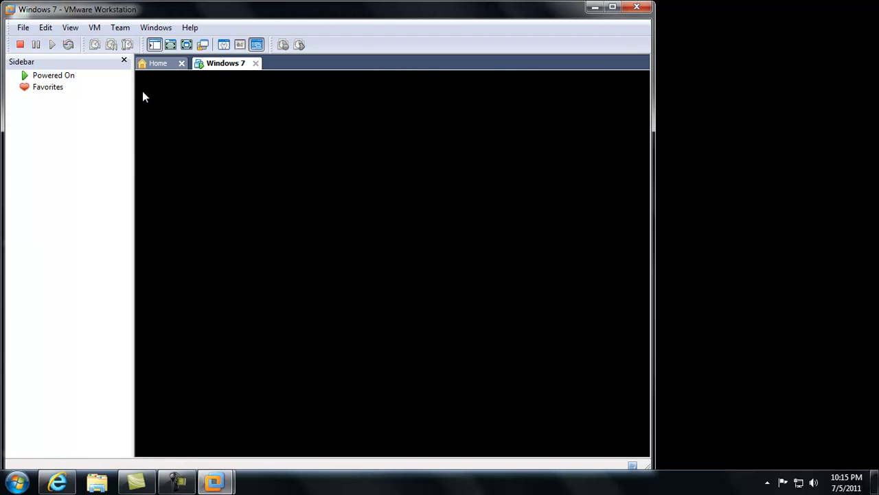
click(52, 45)
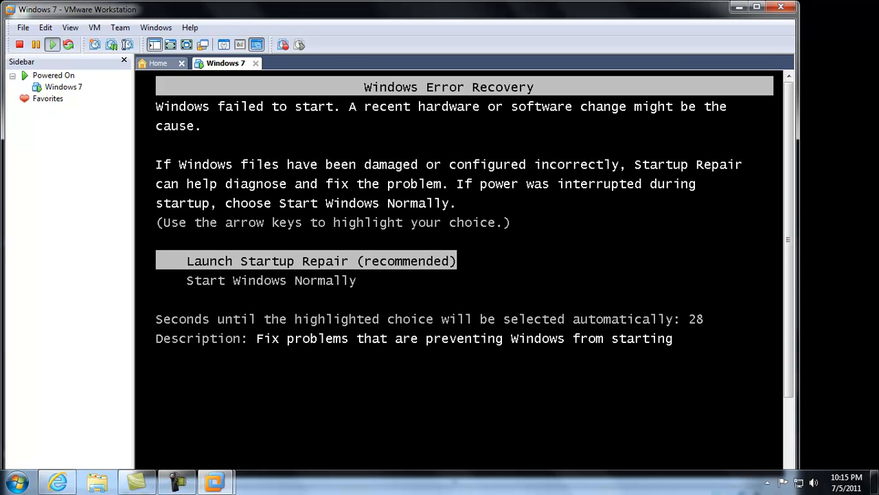
Choose to start Windows normally instead of launching Startup Repair, and show the virtual machine in full screen.
key(Down)
key(Return)
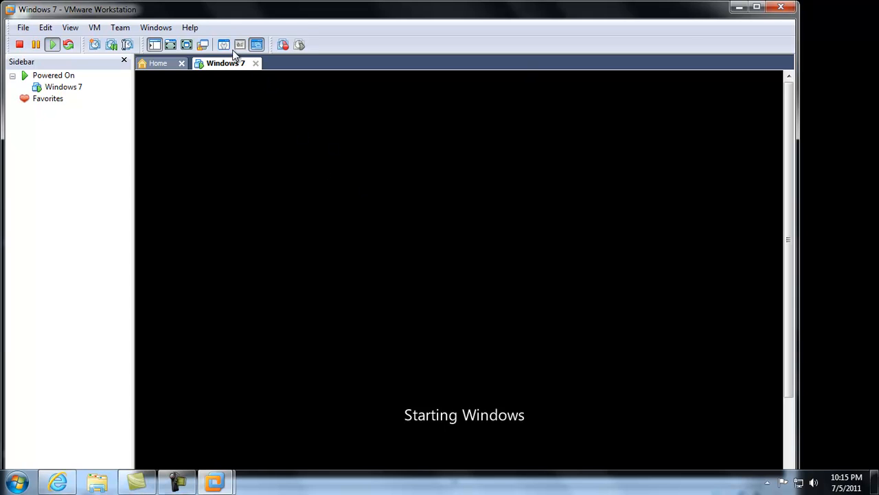
click(191, 51)
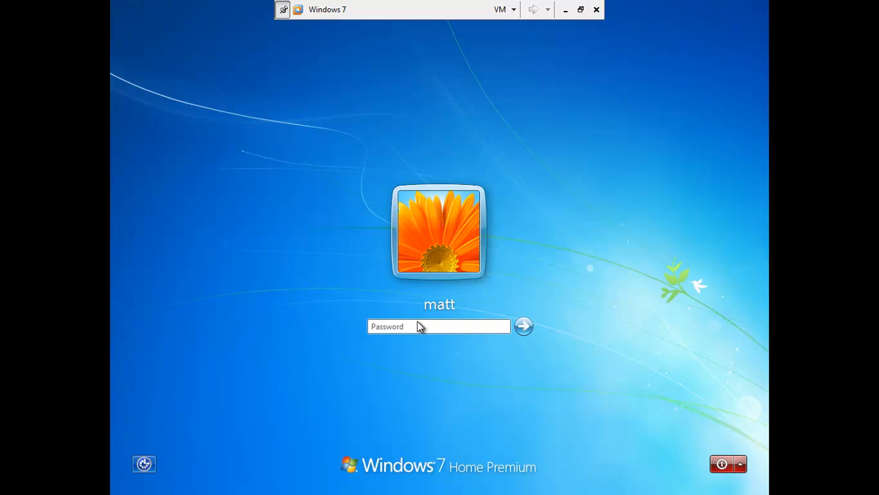
Enter the account password to log in to Windows.
text(••)
key(BackSpace)
key(BackSpace)
text(•••)
key(BackSpace)
key(BackSpace)
Leave full screen, postpone the requested restart and dismiss Windows Activation without activating.
click(580, 9)
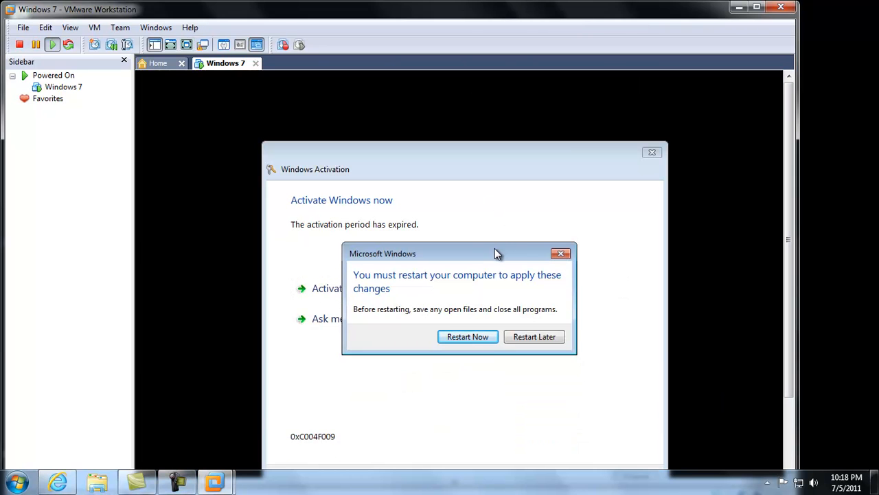
drag(477, 252, 470, 188)
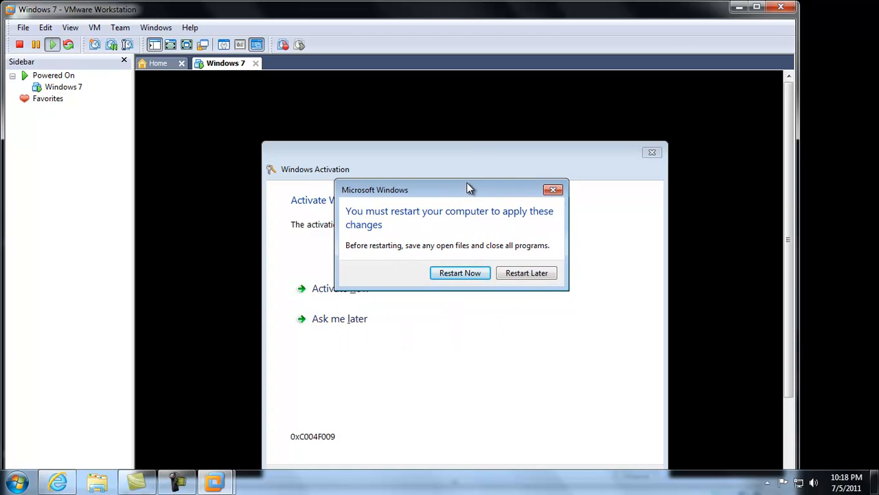
click(533, 275)
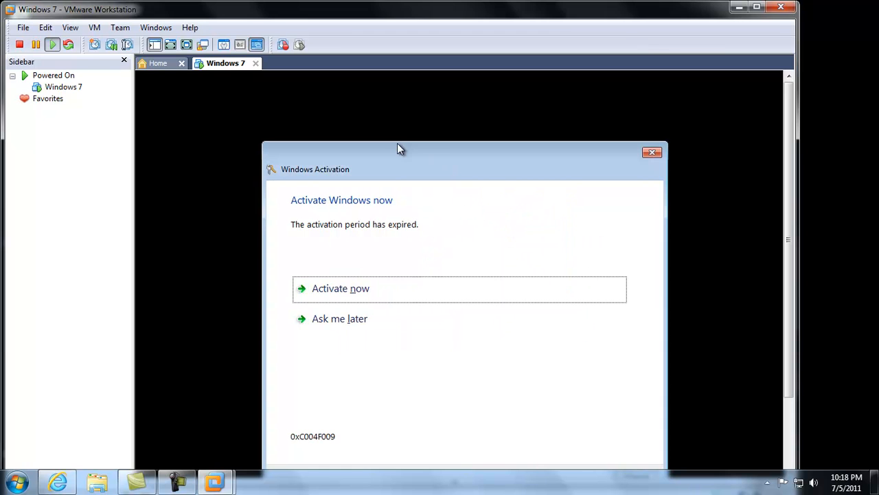
drag(400, 147, 397, 114)
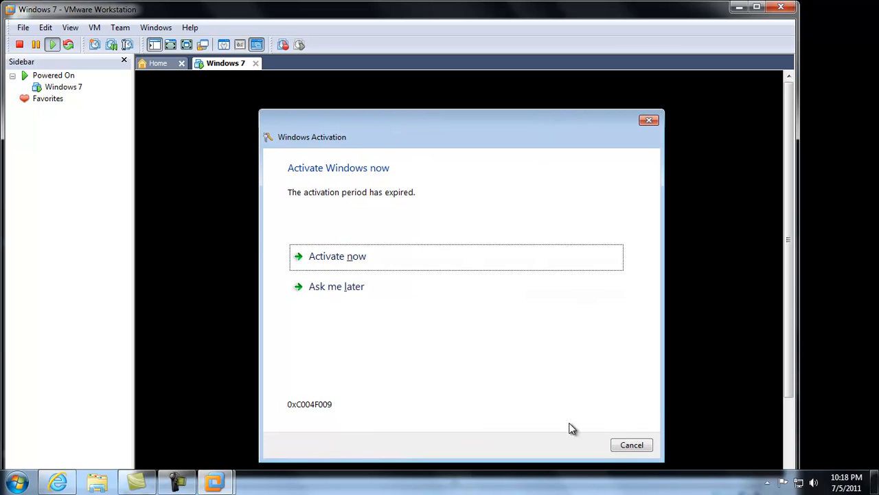
click(648, 120)
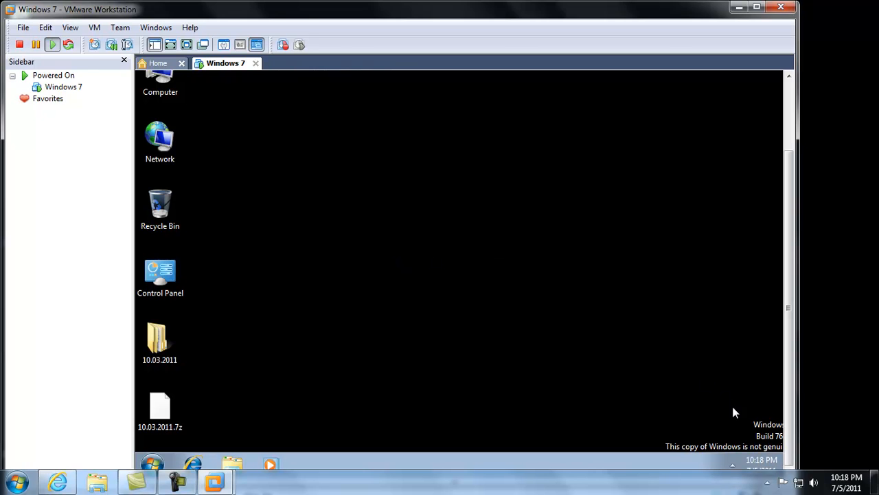
Open Internet Explorer in the full-screen virtual machine and set the location of 'Network 2' to Home network.
click(192, 46)
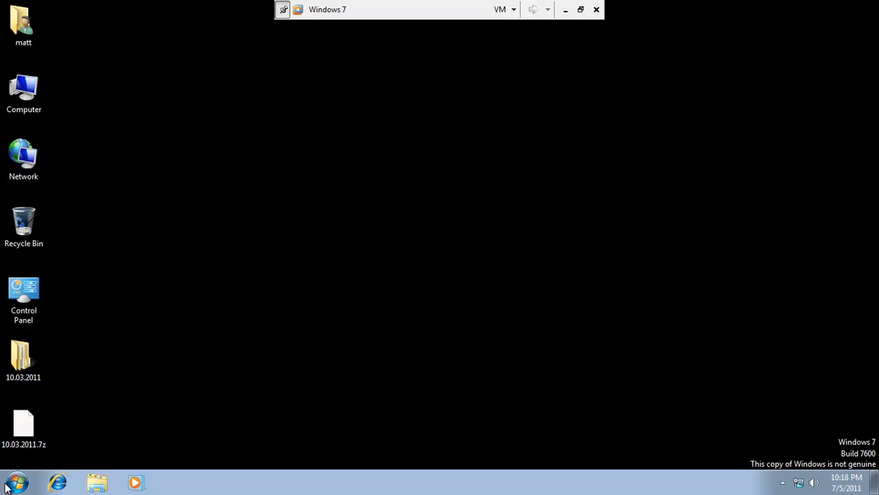
click(59, 483)
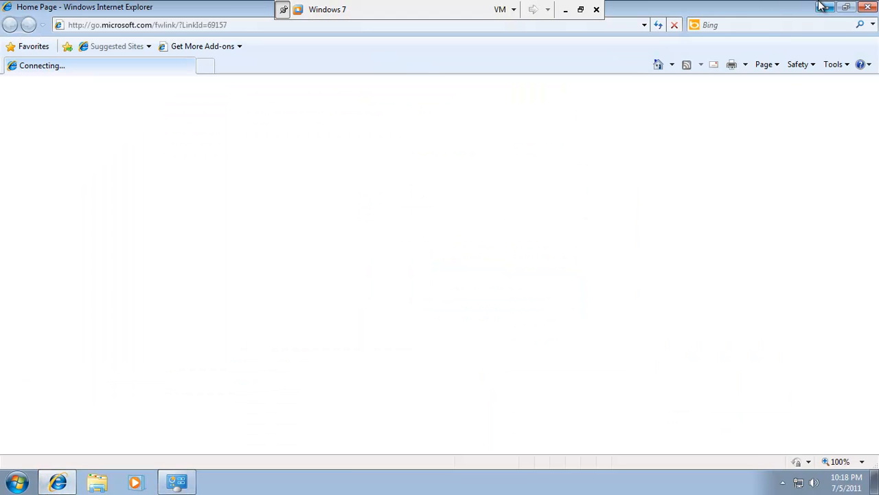
click(825, 7)
click(782, 482)
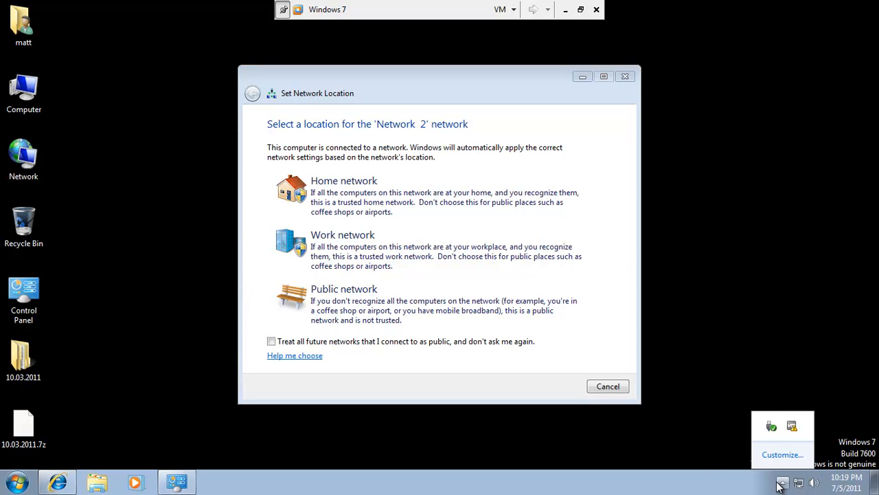
click(428, 200)
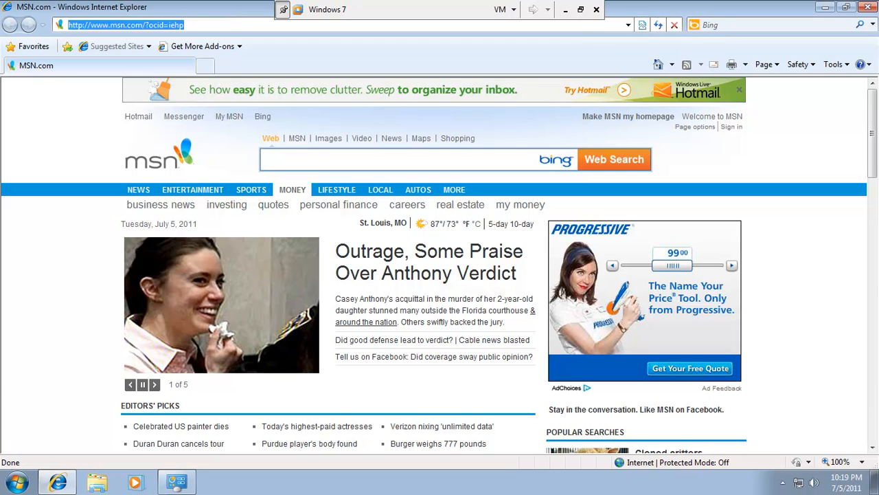
Go to filehippo.com in the browser.
text(goog)
key(BackSpace)
key(BackSpace)
key(BackSpace)
key(BackSpace)
text(f)
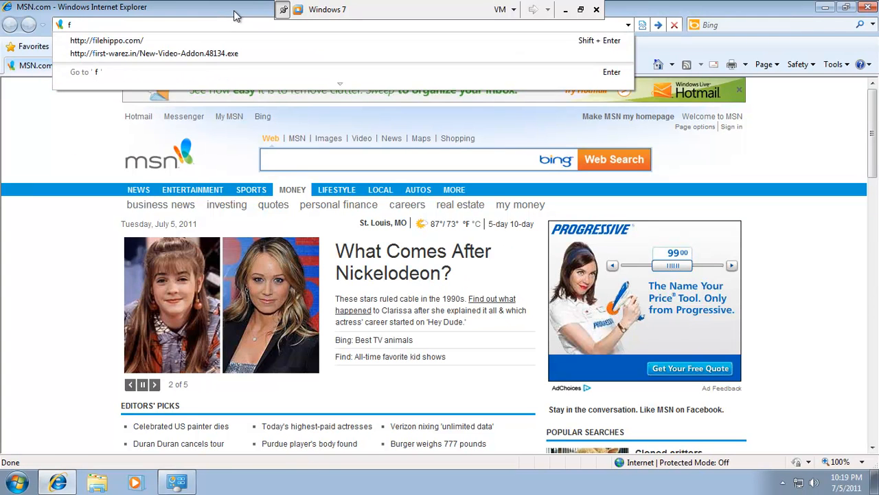
text(ile)
key(Down)
key(Return)
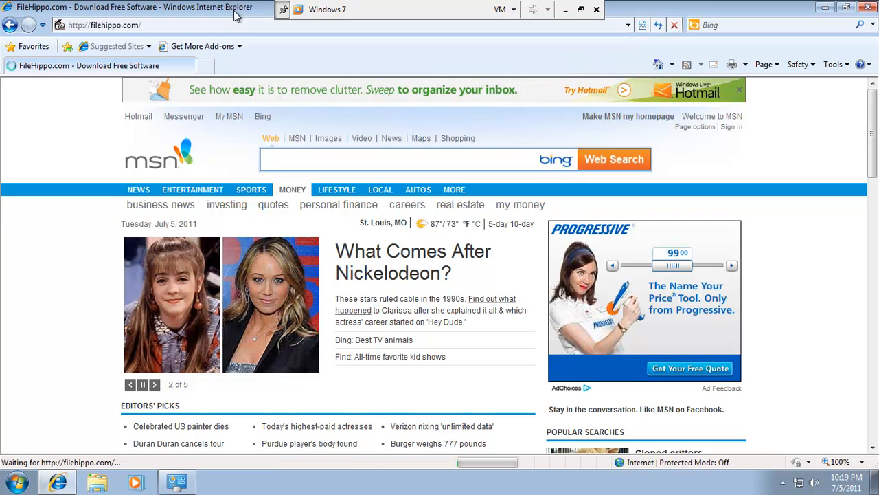
Open FileHippo's full Anti-Malware downloads list and find the Microsoft Security Essentials entry.
scroll(457, 309, down, 5)
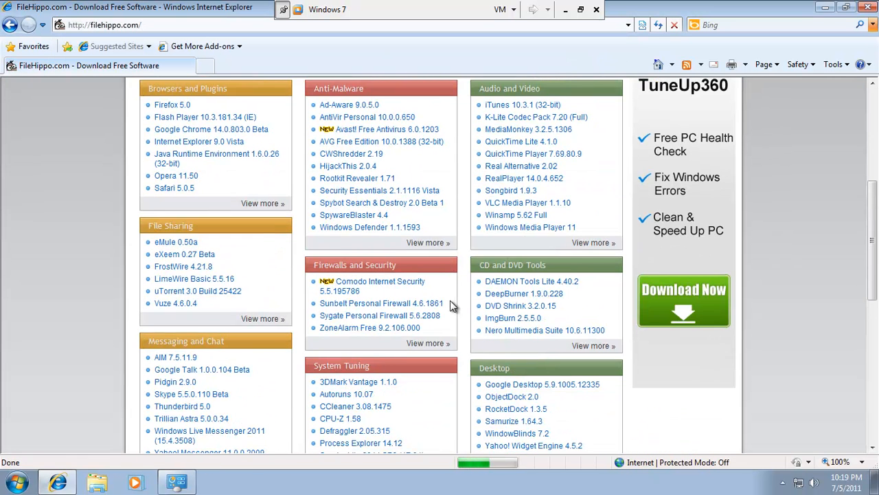
click(440, 244)
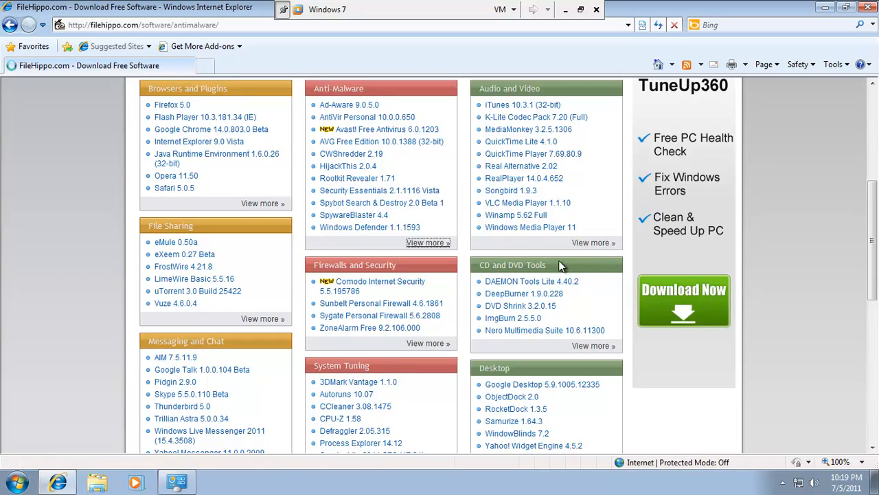
scroll(786, 272, down, 4)
scroll(761, 270, down, 2)
scroll(758, 273, down, 2)
scroll(759, 274, down, 7)
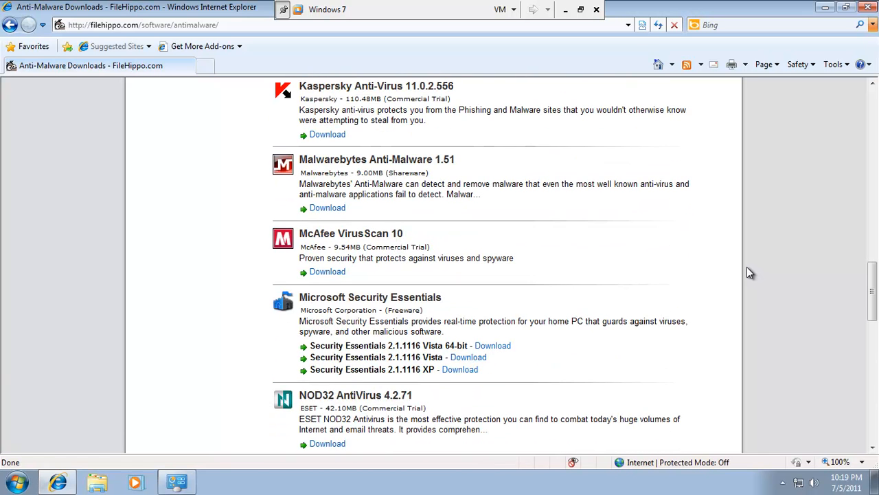
Download Security Essentials 2.1.1116 Vista and run mseinstall.exe, allowing it through the security warnings.
click(468, 358)
click(705, 187)
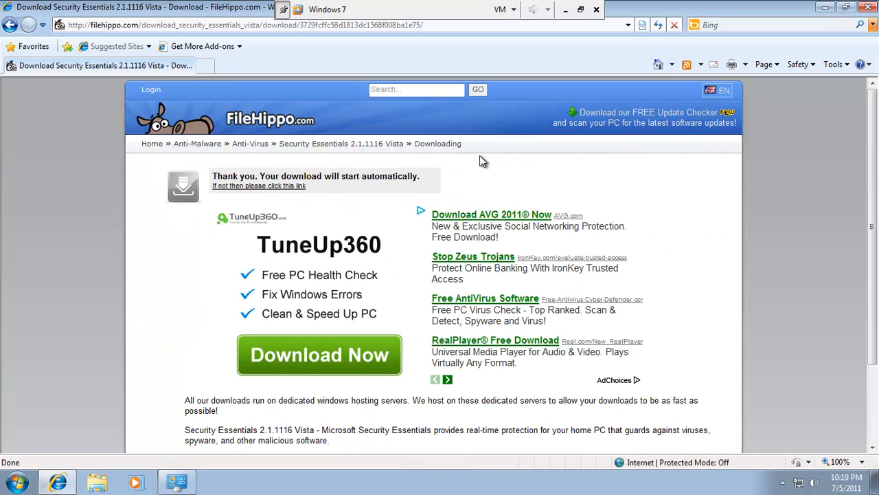
click(323, 88)
click(338, 98)
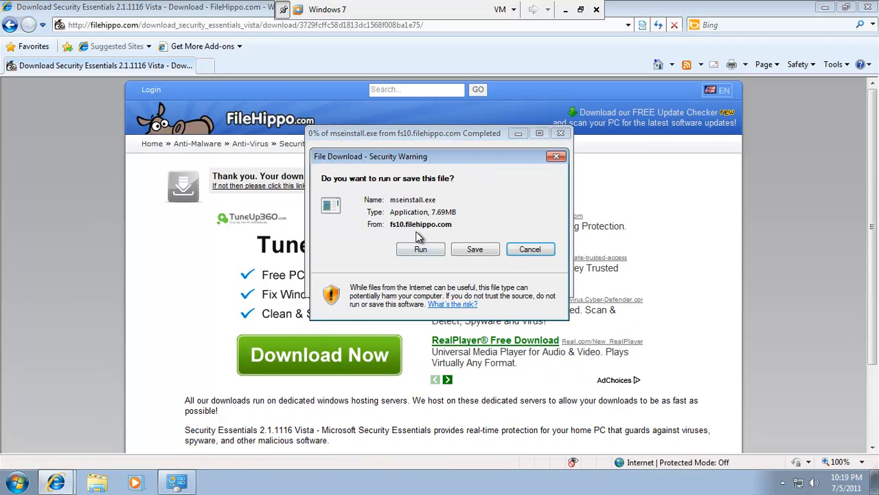
click(420, 249)
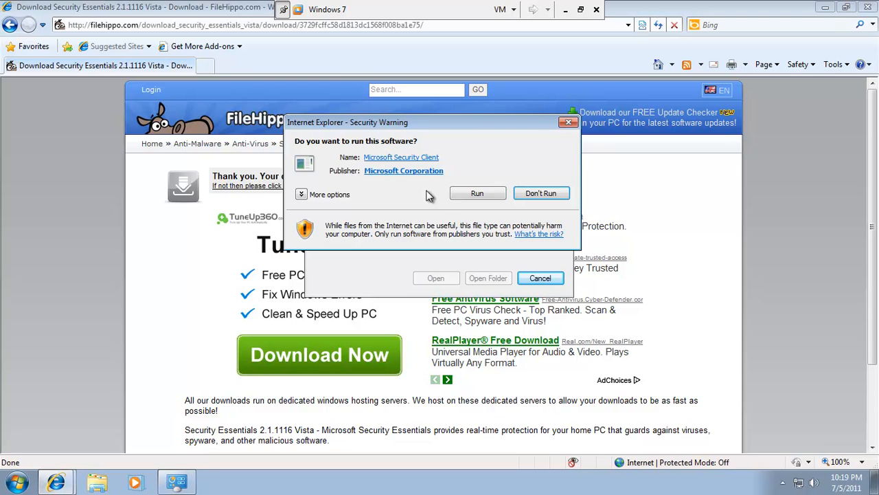
click(499, 197)
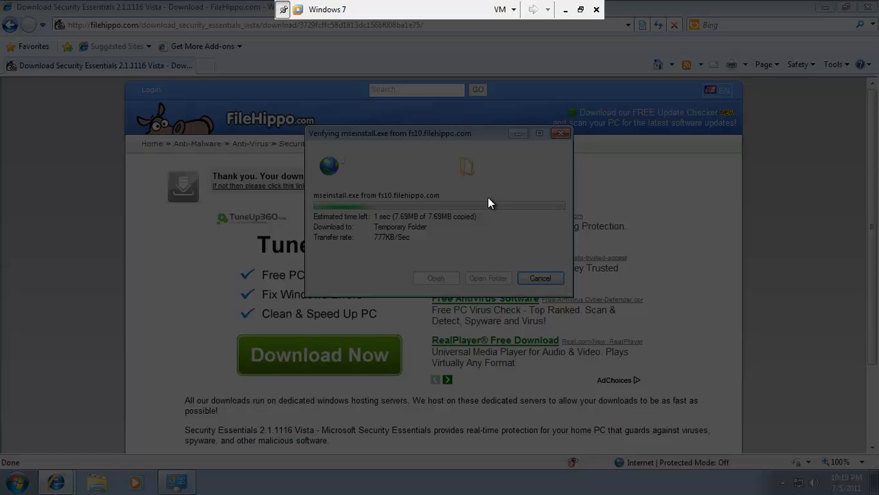
click(495, 230)
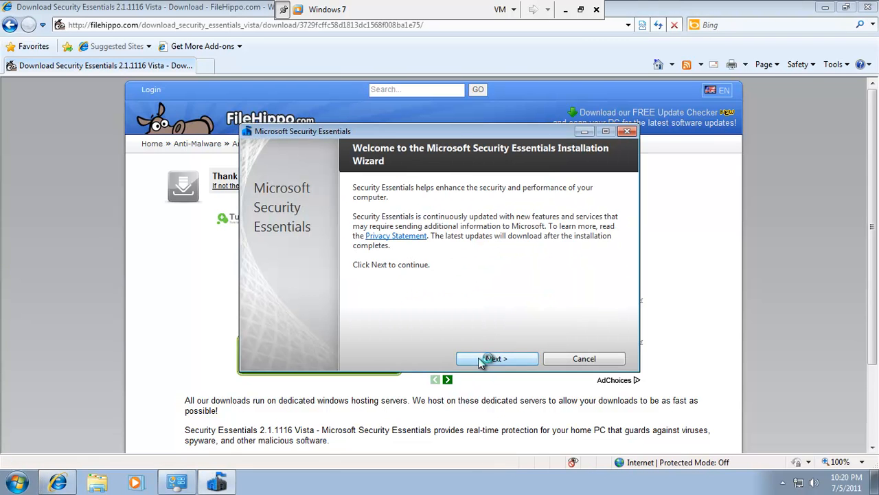
Try to install Microsoft Security Essentials, accepting the license terms and joining the Customer Experience Improvement Program, and close the wizard.
click(496, 359)
click(505, 357)
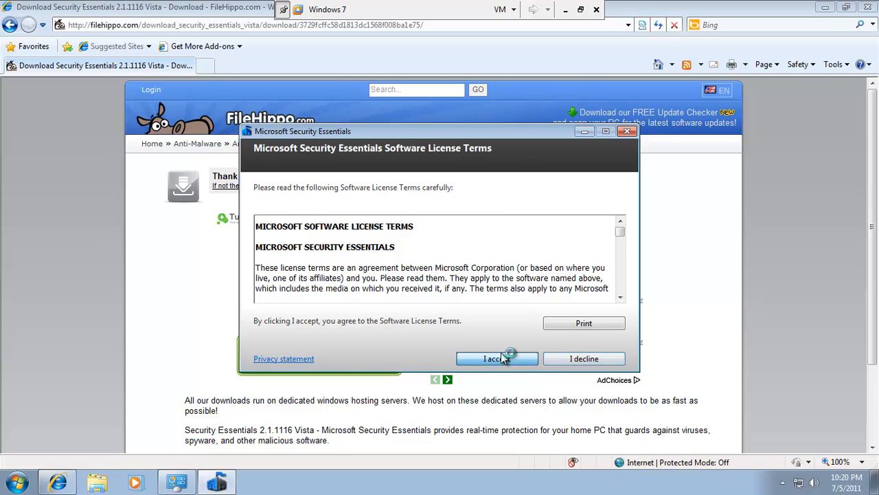
click(370, 296)
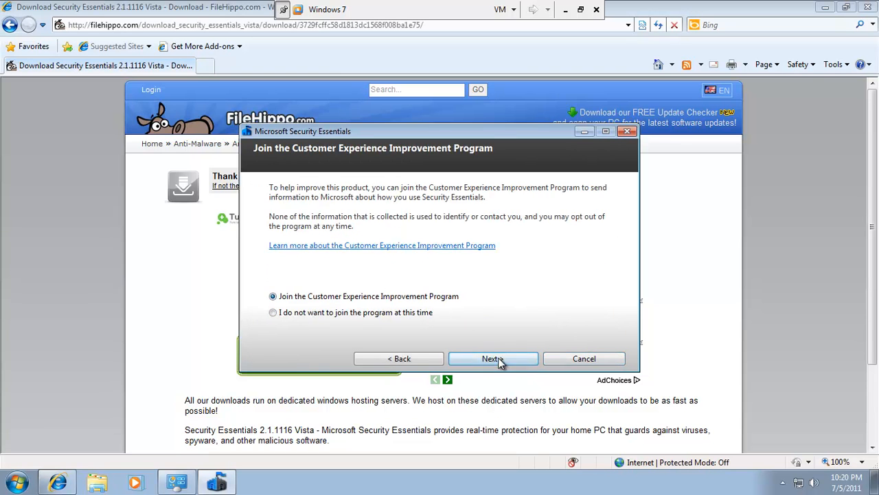
click(492, 359)
click(493, 359)
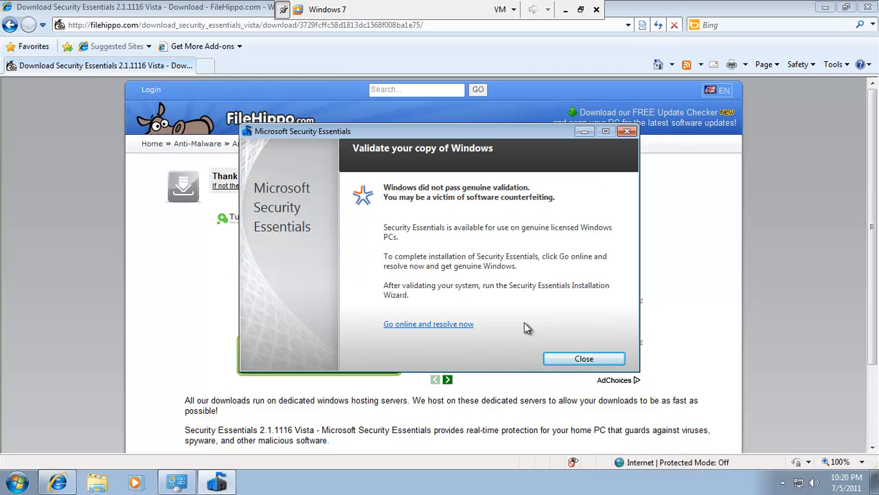
click(565, 355)
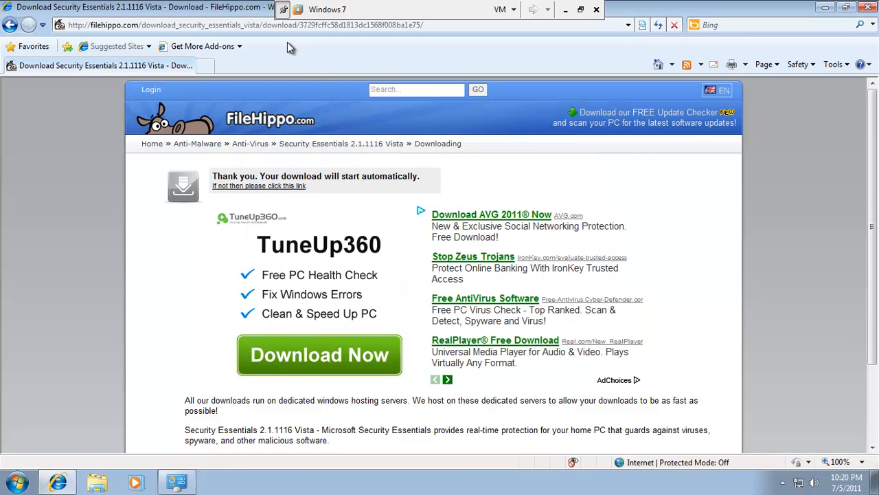
Return to FileHippo's Anti-Malware downloads list and start the Malwarebytes Anti-Malware 1.51 download.
click(251, 25)
click(9, 24)
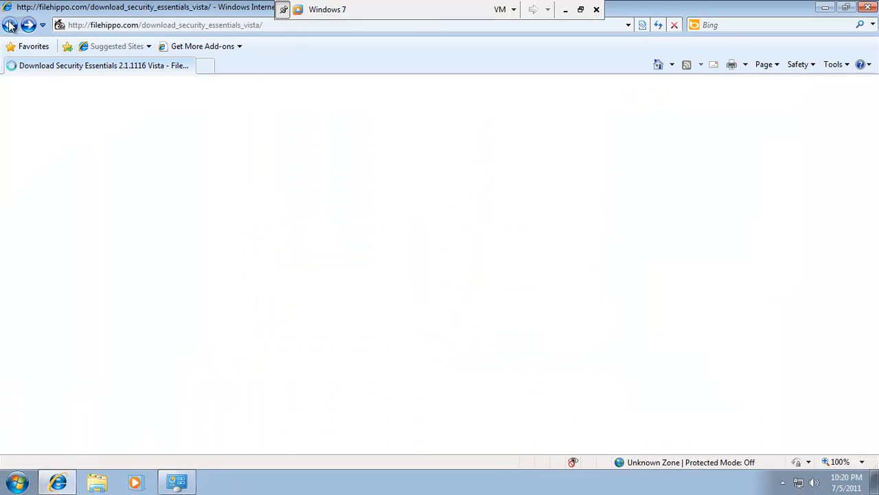
click(7, 29)
click(155, 25)
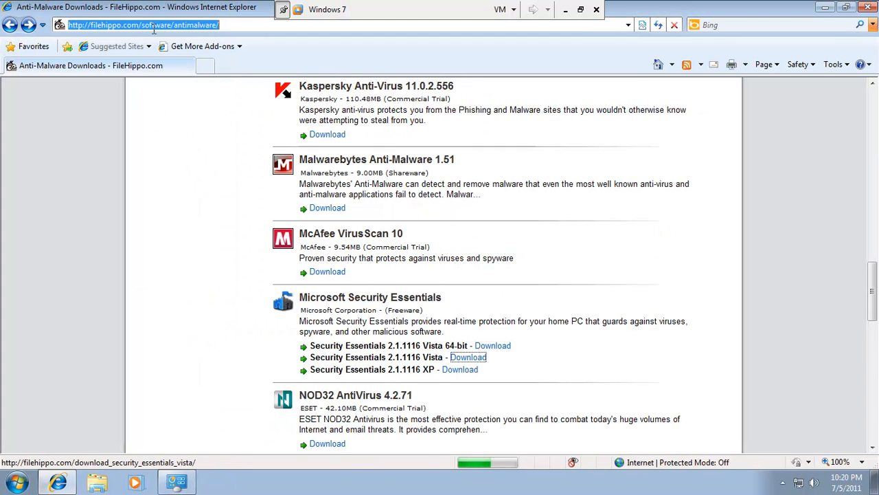
text(file)
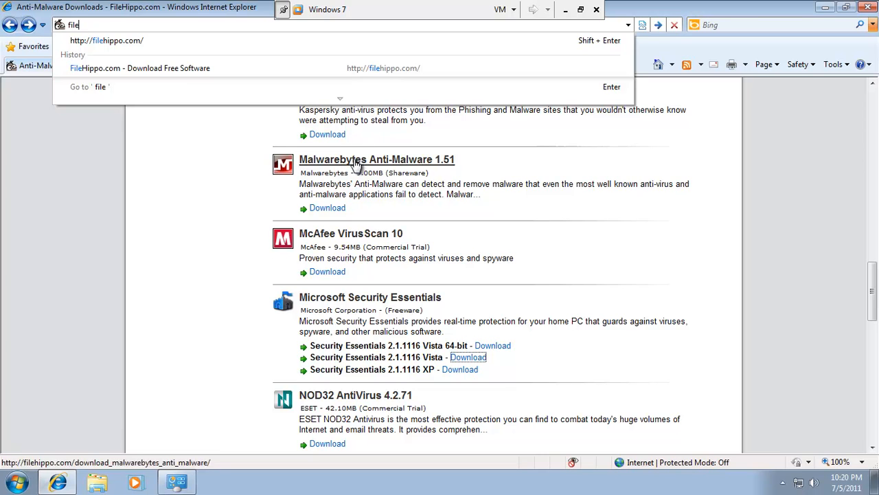
click(313, 161)
click(646, 175)
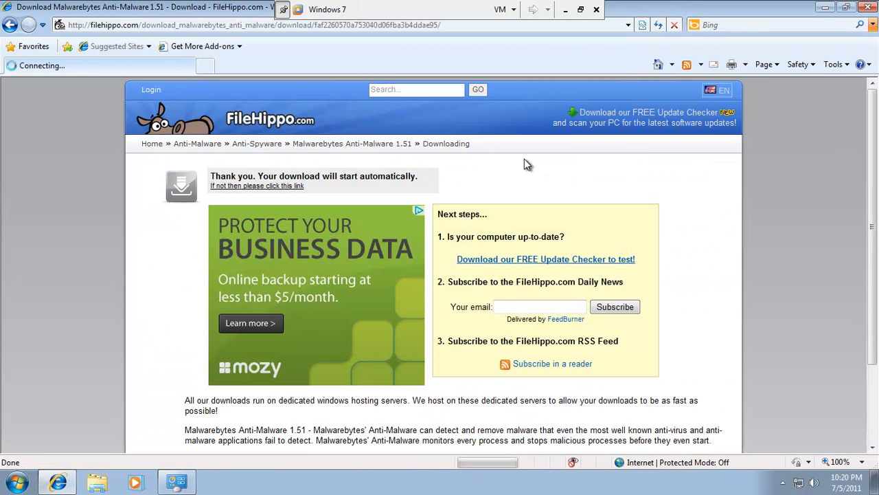
Allow the blocked Malwarebytes download and run mbam-setup-1.51.0.1200.exe, approving its security warnings.
click(457, 83)
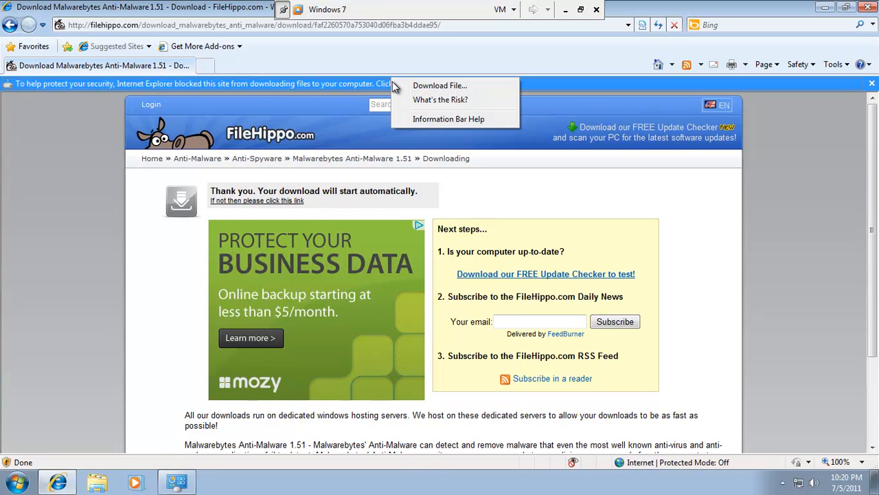
click(462, 88)
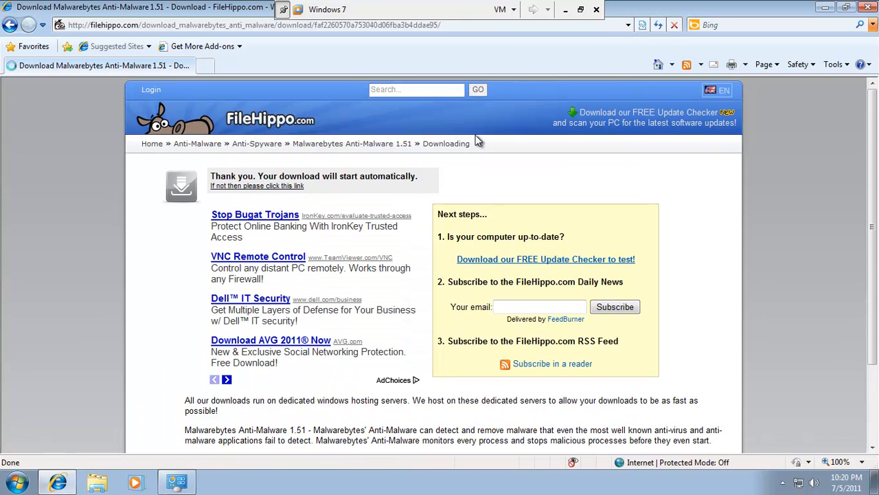
click(420, 248)
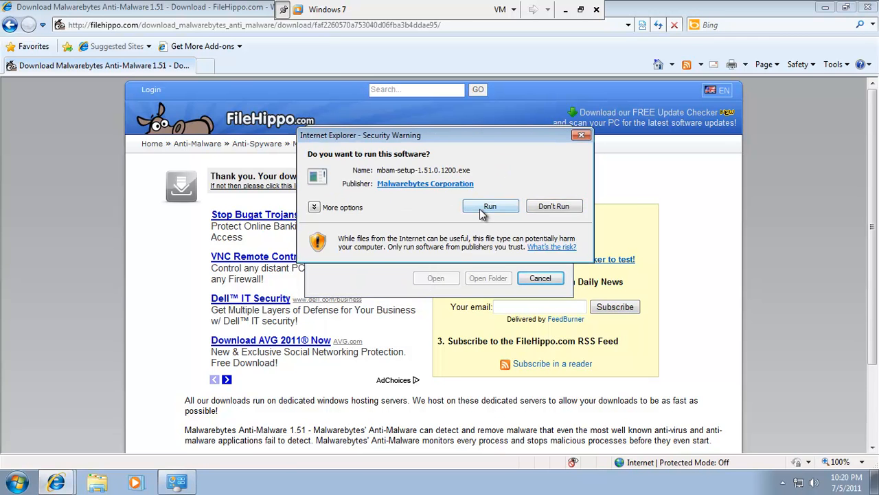
click(480, 208)
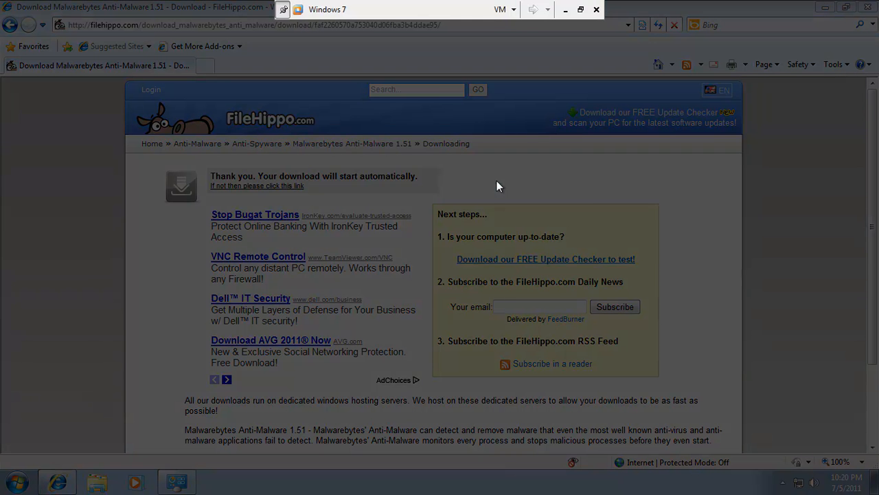
click(485, 254)
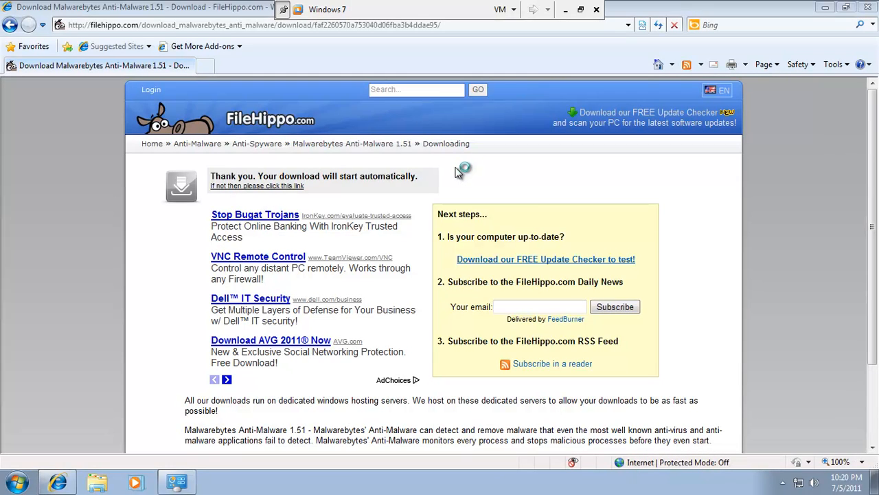
click(459, 274)
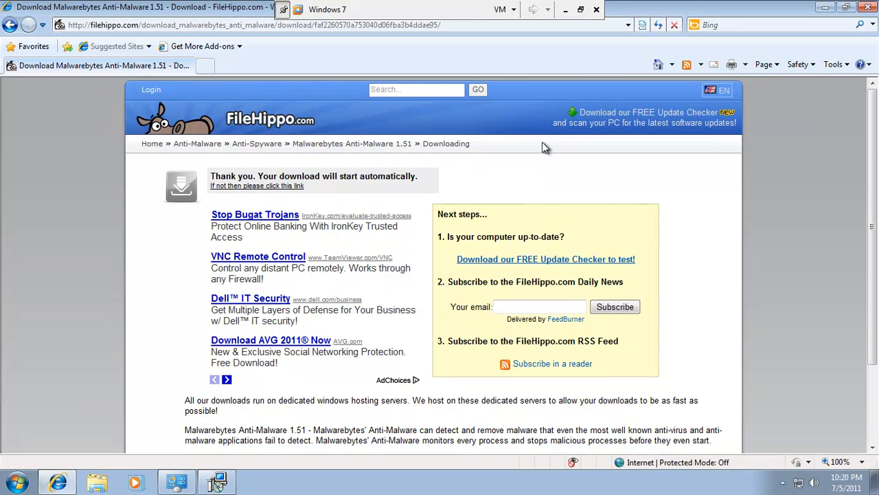
Minimize the browser and cancel the Create a Homegroup wizard, leaving Malwarebytes setup at its License Agreement page.
click(825, 6)
click(515, 345)
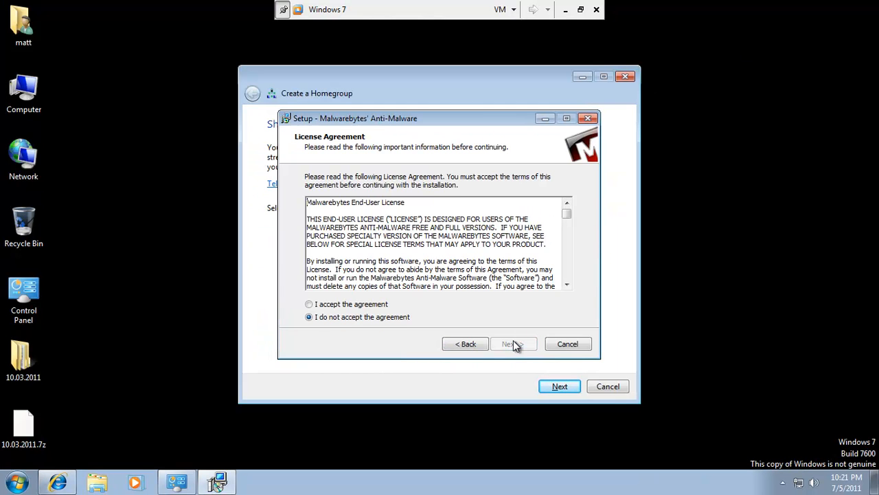
click(608, 387)
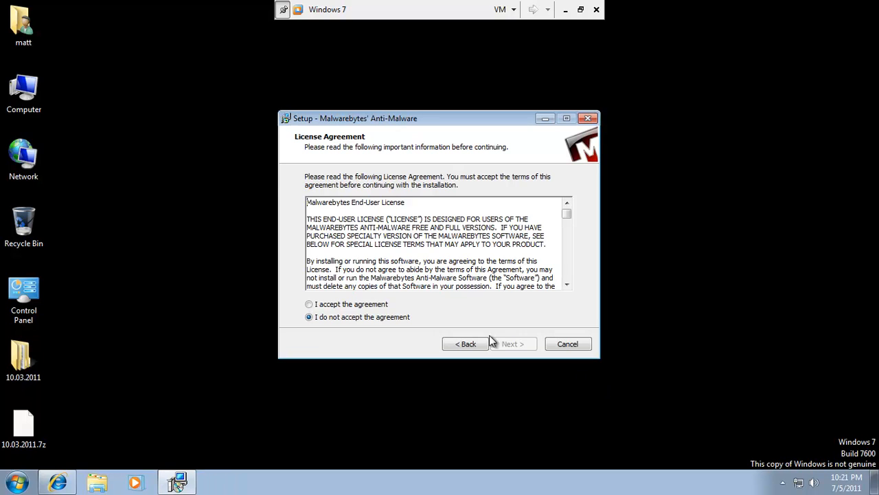
Accept the license agreement and install Malwarebytes' Anti-Malware with a desktop icon, finishing with the update and launch options enabled.
click(365, 306)
click(514, 344)
click(515, 345)
click(514, 344)
click(509, 345)
click(509, 345)
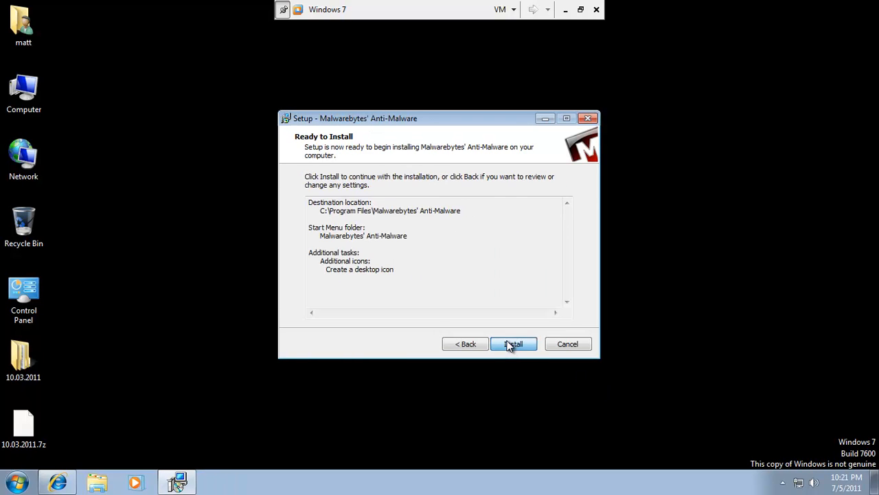
click(509, 345)
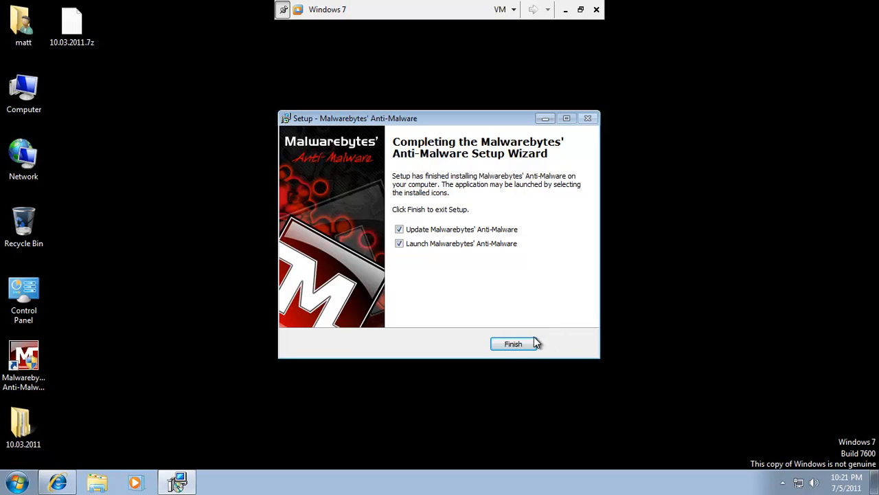
click(512, 345)
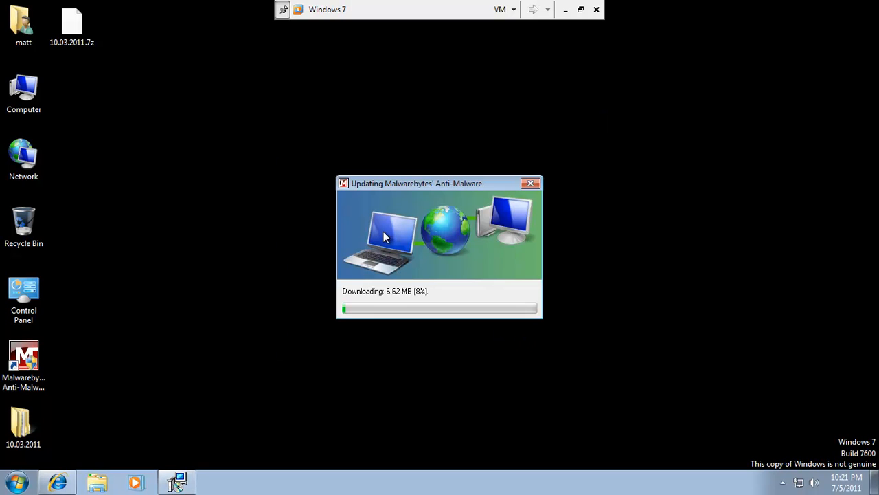
Move the 10.03.2011 folder and 10.03.2011.7z archive from the desktop to the Recycle Bin and empty it.
drag(16, 426, 26, 226)
drag(24, 426, 26, 228)
right_click(27, 229)
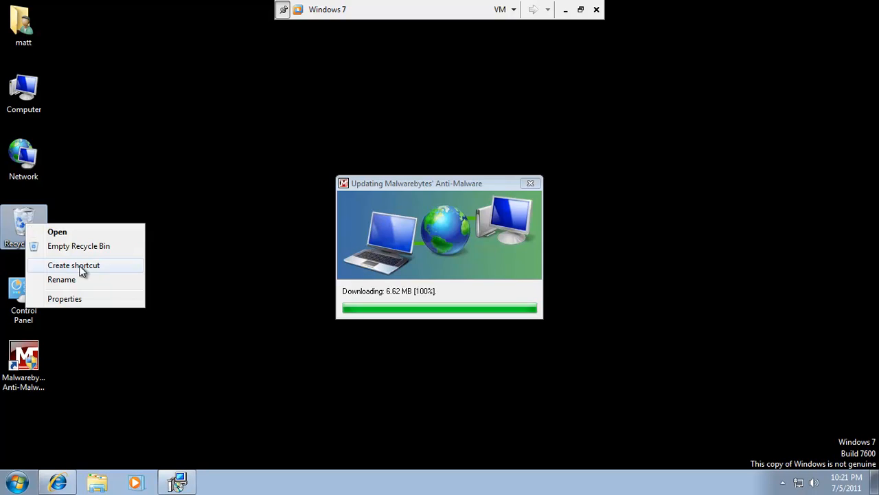
click(83, 247)
click(488, 252)
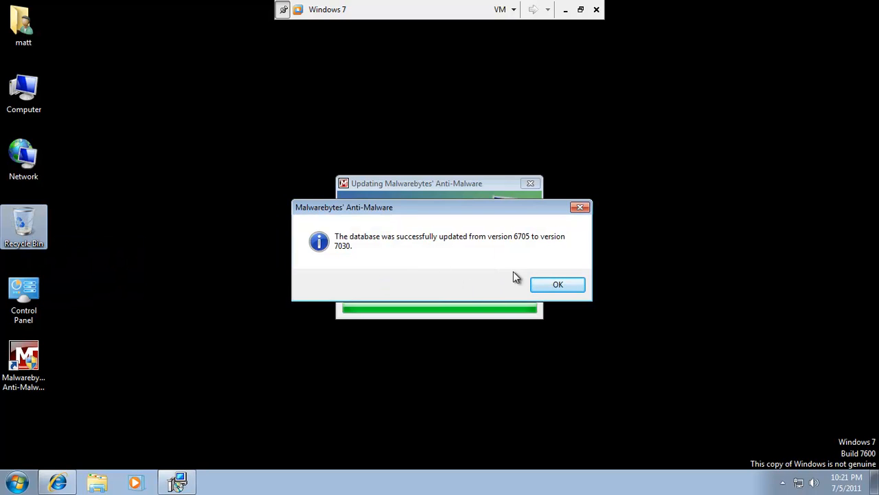
Acknowledge the Malwarebytes database update and start the trial of the full version.
click(557, 284)
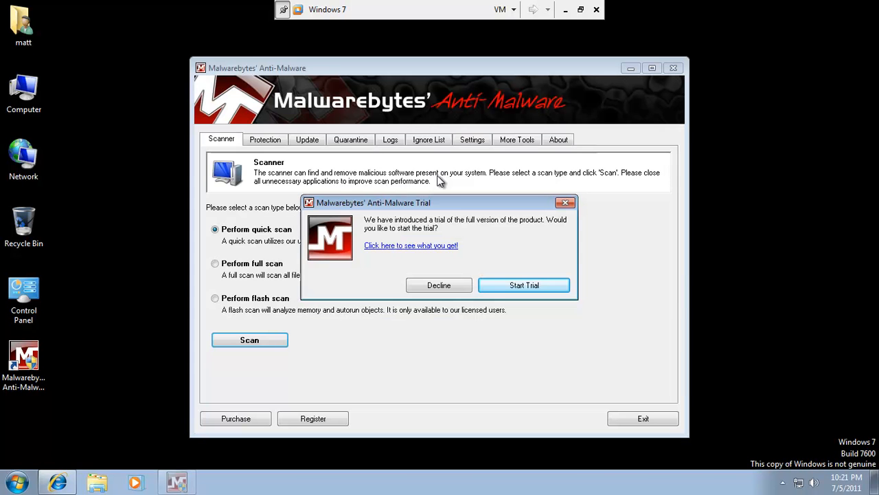
click(505, 285)
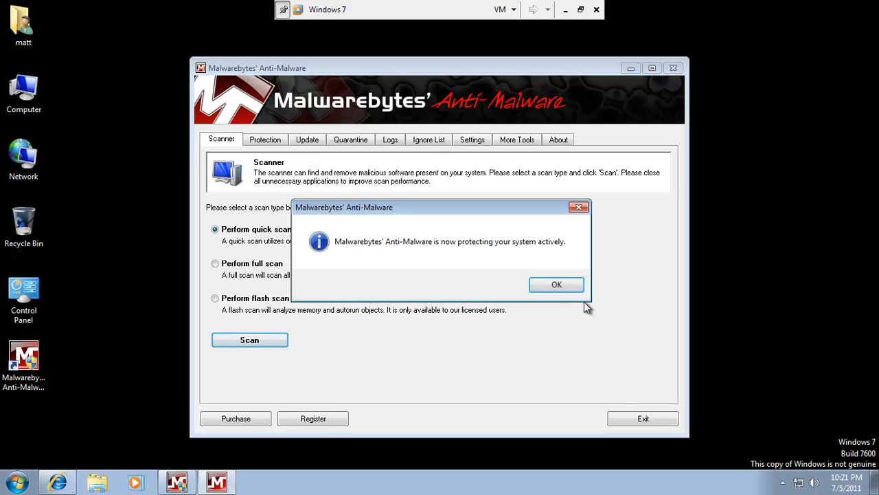
click(574, 289)
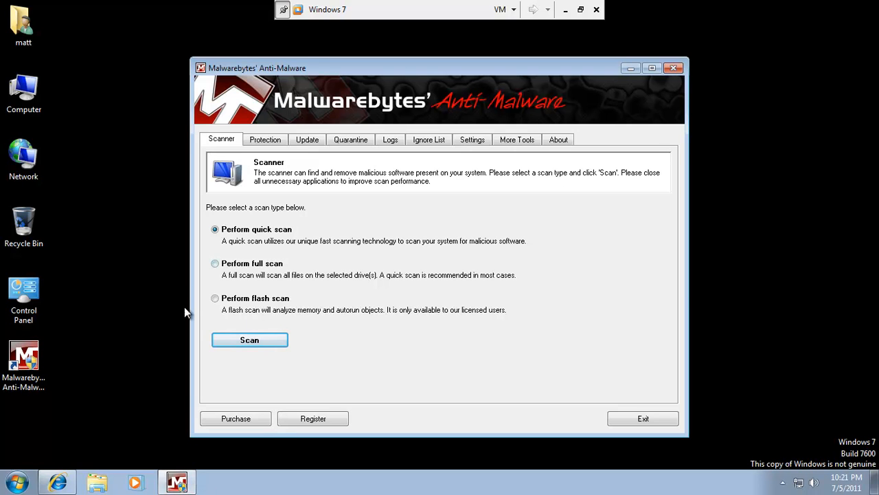
Check the Malwarebytes database information and start a full scan of drive C:\.
click(305, 142)
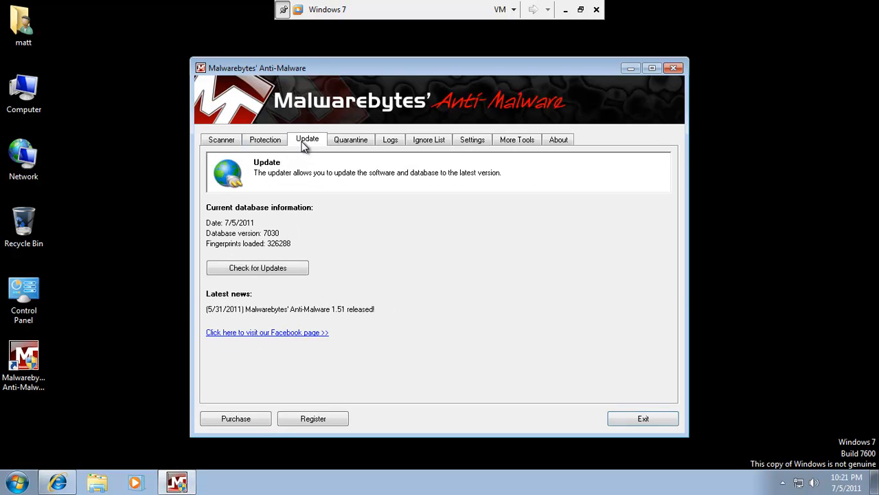
click(234, 140)
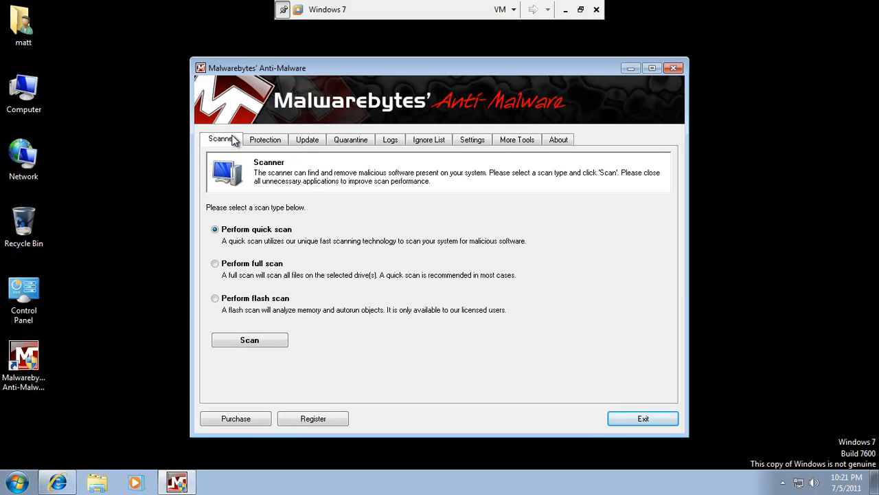
click(253, 266)
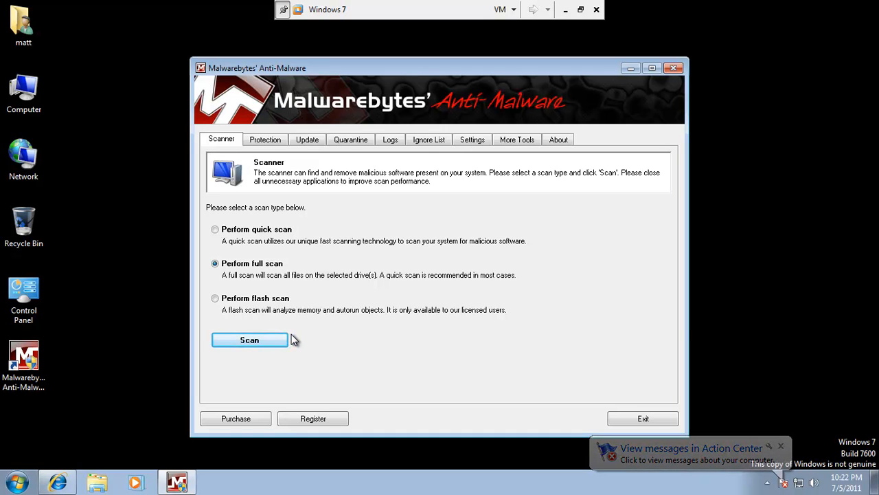
click(277, 345)
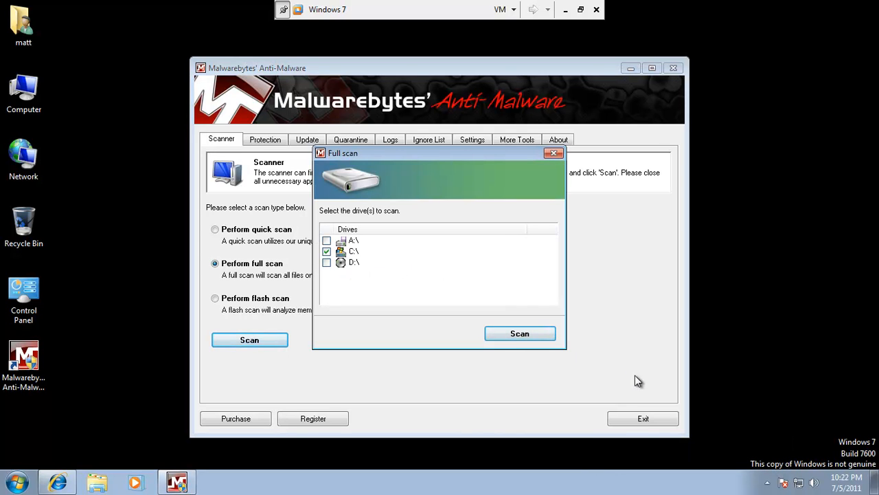
click(519, 340)
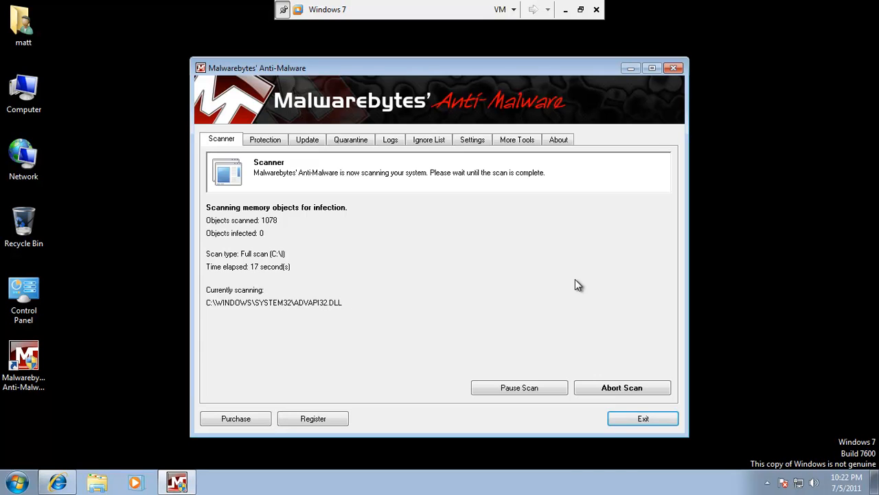
click(745, 324)
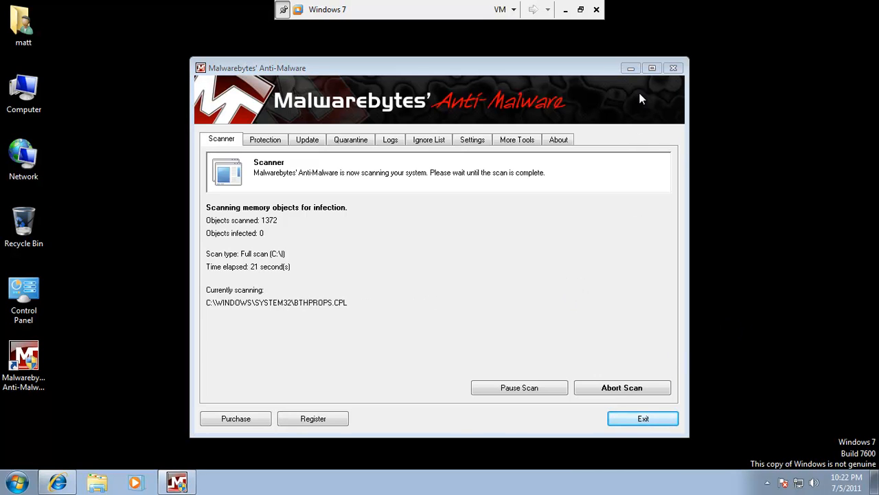
Take the virtual machine out of full screen and show the completed scan's results sorted by category.
click(581, 9)
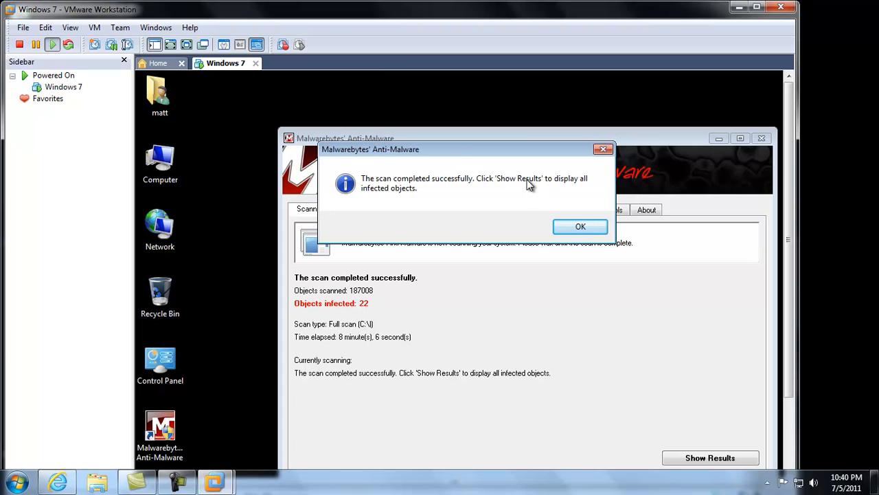
click(580, 227)
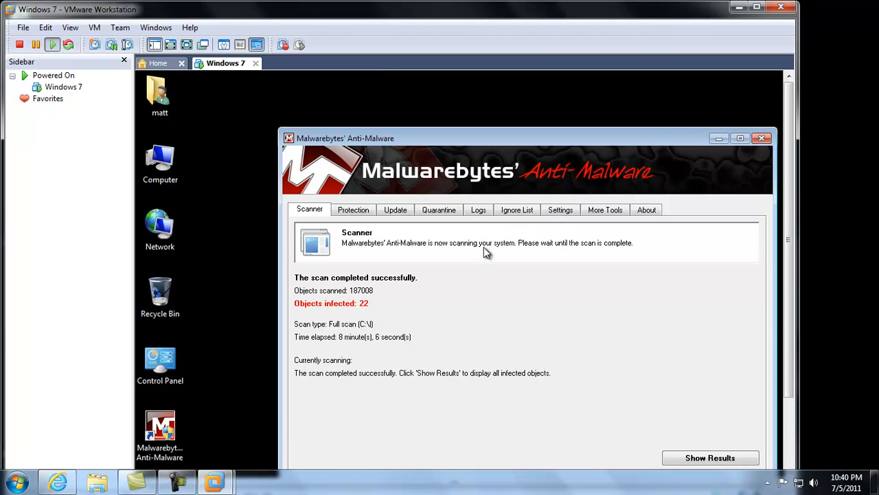
click(689, 457)
drag(441, 143, 391, 99)
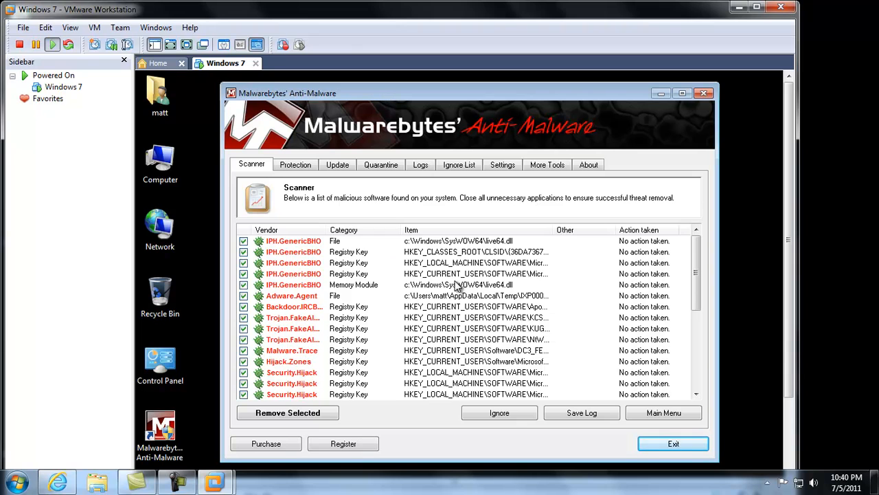
click(369, 232)
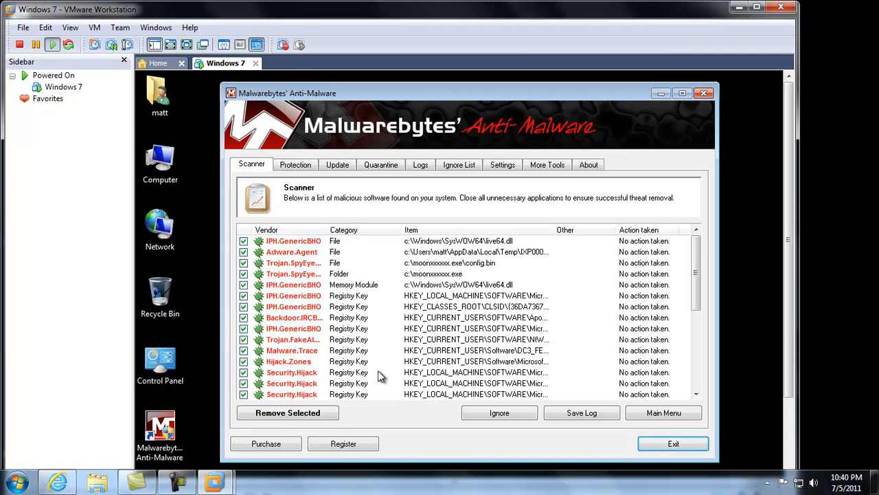
Remove all selected infected items, decline the restart, and exit Malwarebytes.
click(305, 414)
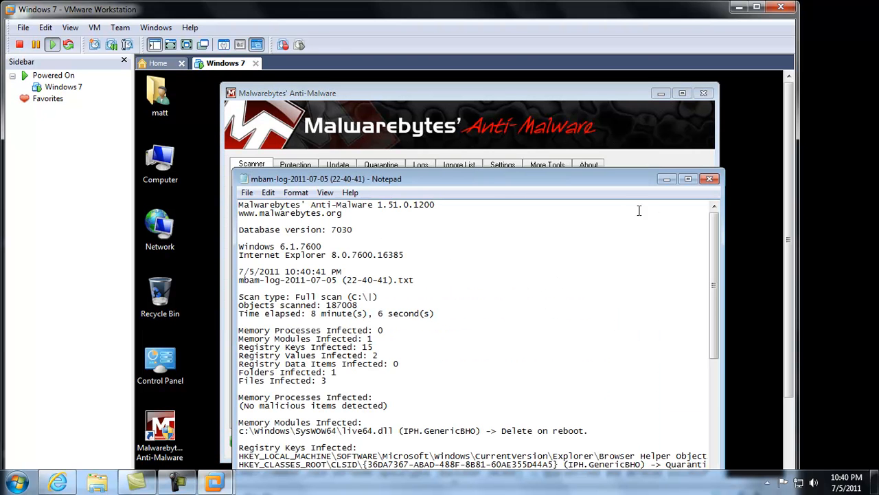
click(709, 179)
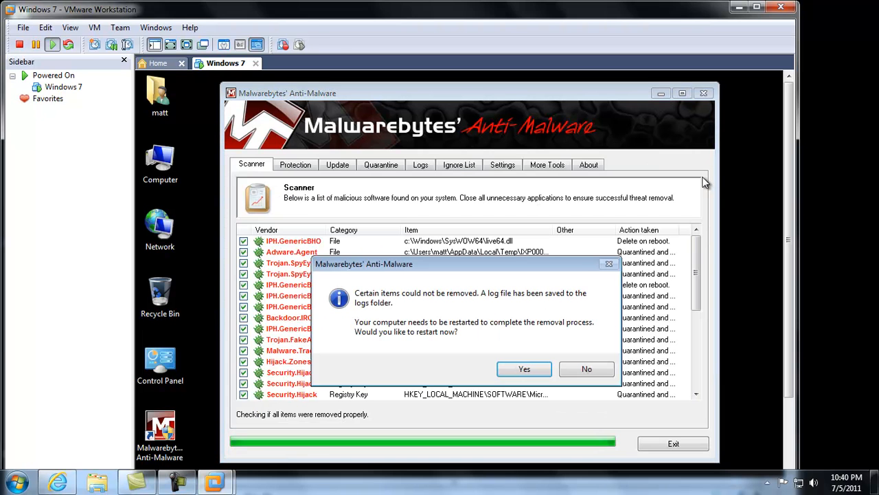
click(590, 371)
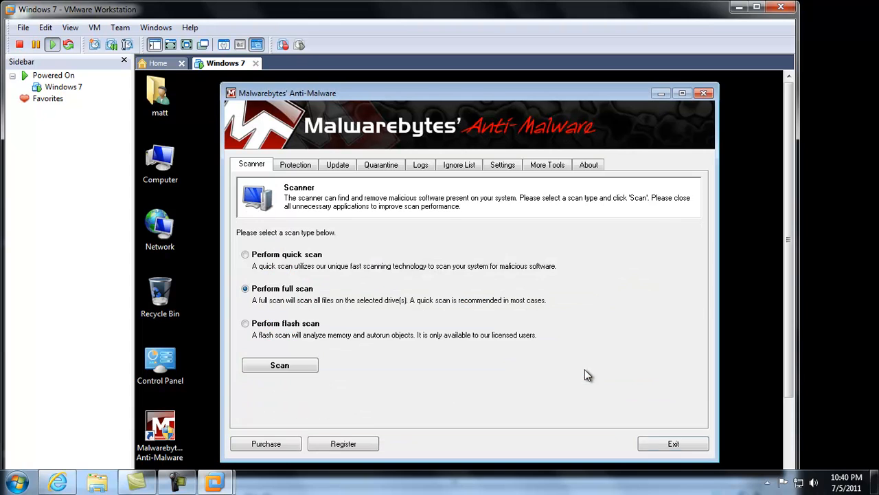
click(690, 449)
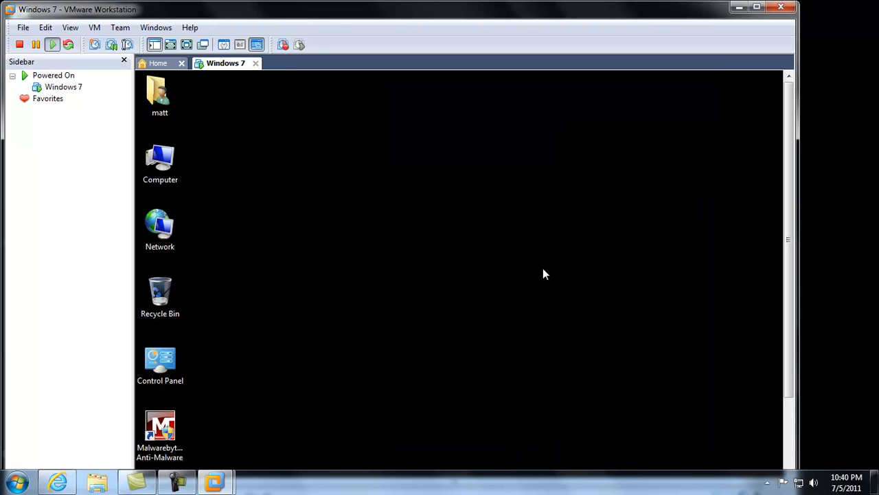